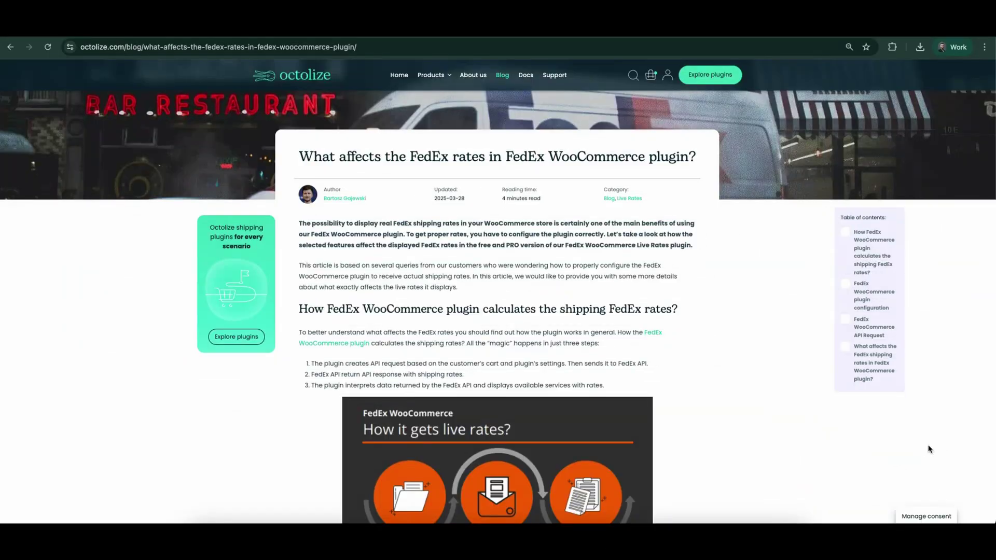
- Scroll through the Flexible Shipping PRO product page and the video listings to review them
{"action": "scroll", "coordinate": [929, 449], "scroll_direction": "down", "scroll_amount": 6}
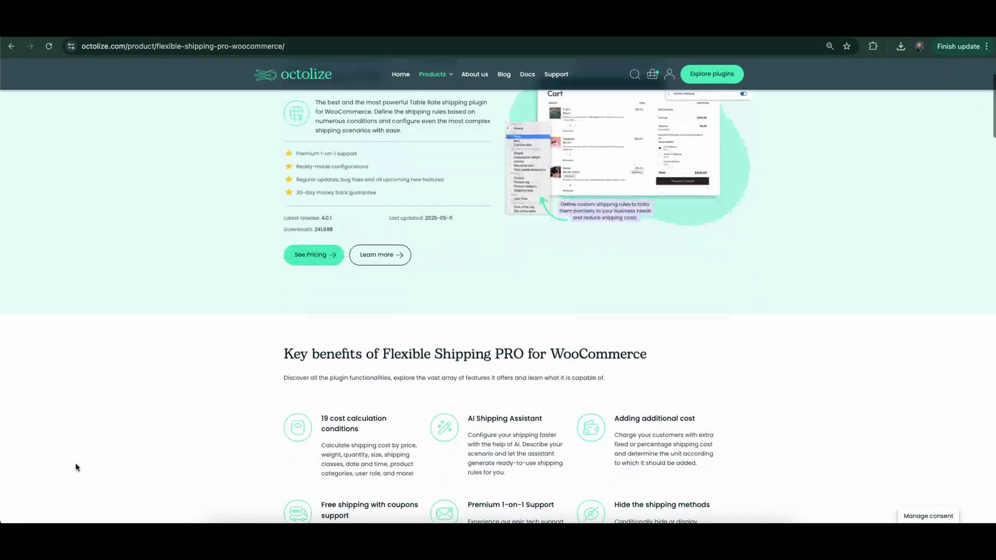
{"action": "scroll", "coordinate": [75, 467], "scroll_direction": "down", "scroll_amount": 5}
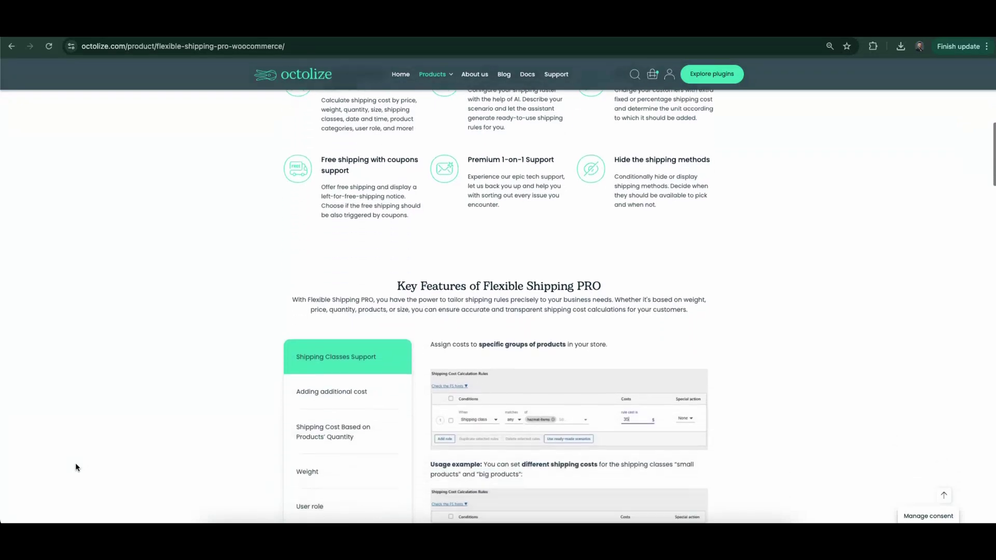
{"action": "scroll", "coordinate": [75, 466], "scroll_direction": "down", "scroll_amount": 3}
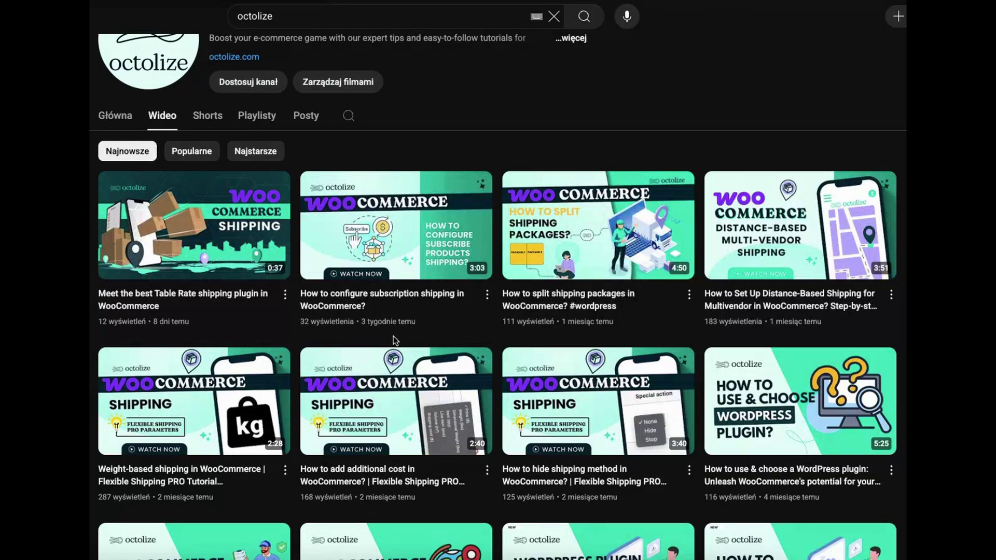
{"action": "scroll", "coordinate": [395, 342], "scroll_direction": "down", "scroll_amount": 3}
{"action": "scroll", "coordinate": [395, 342], "scroll_direction": "down", "scroll_amount": 5}
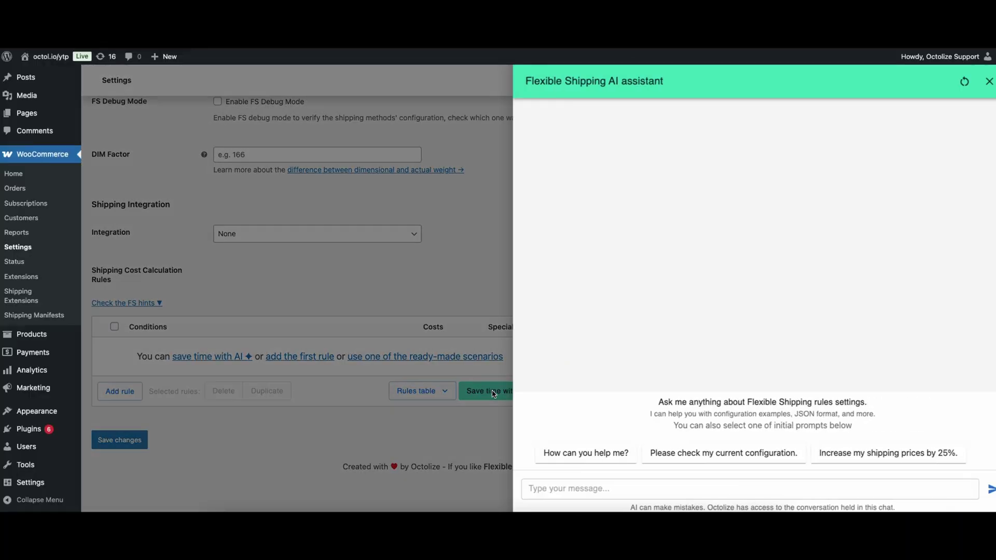
- Send the starter question 'How can you help me?' to the Flexible Shipping AI assistant
{"action": "left_click", "coordinate": [595, 454]}
{"action": "left_click", "coordinate": [981, 494]}
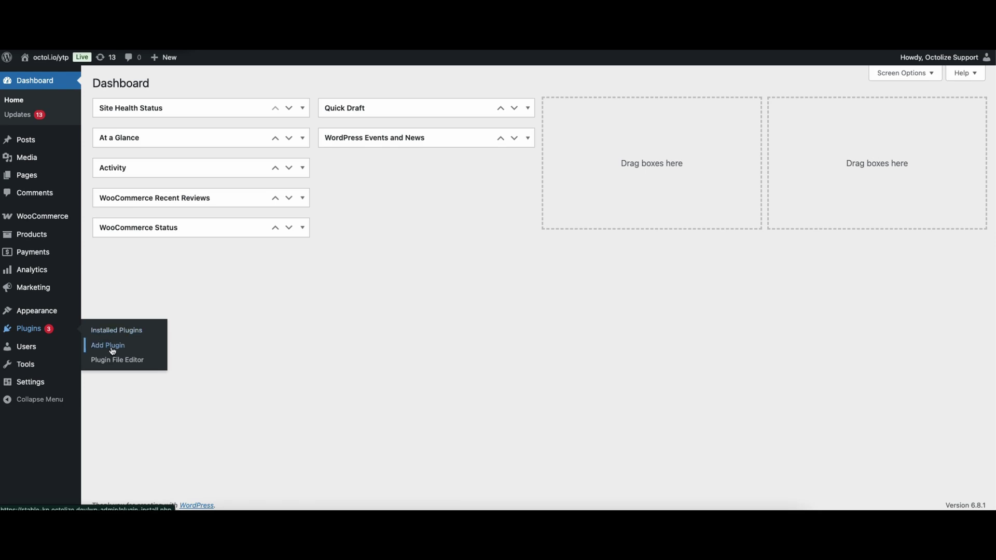
- On the Add Plugins page, search the plugin directory for 'fedex octolize'
{"action": "left_click", "coordinate": [108, 345]}
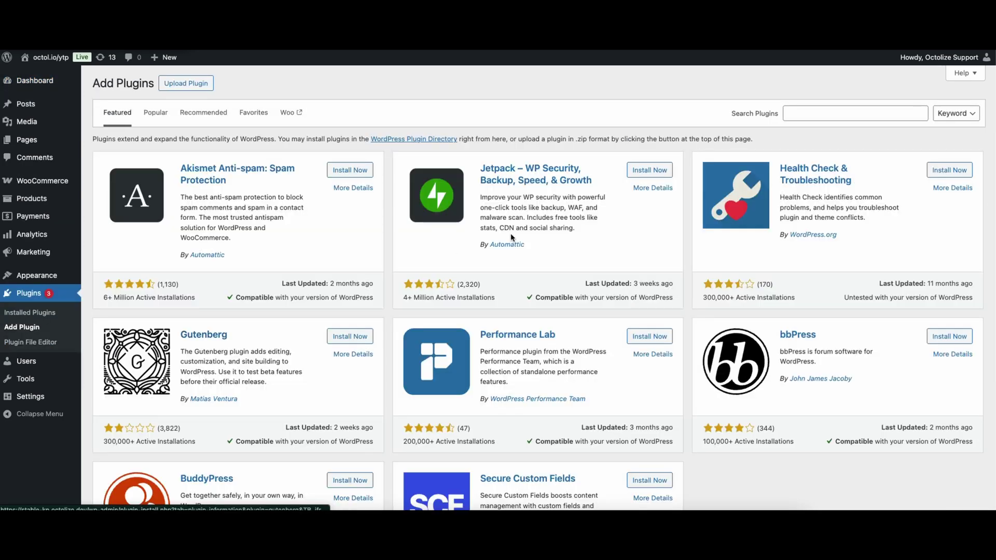
{"action": "left_click", "coordinate": [795, 119]}
{"action": "type", "text": "fedex octolize"}
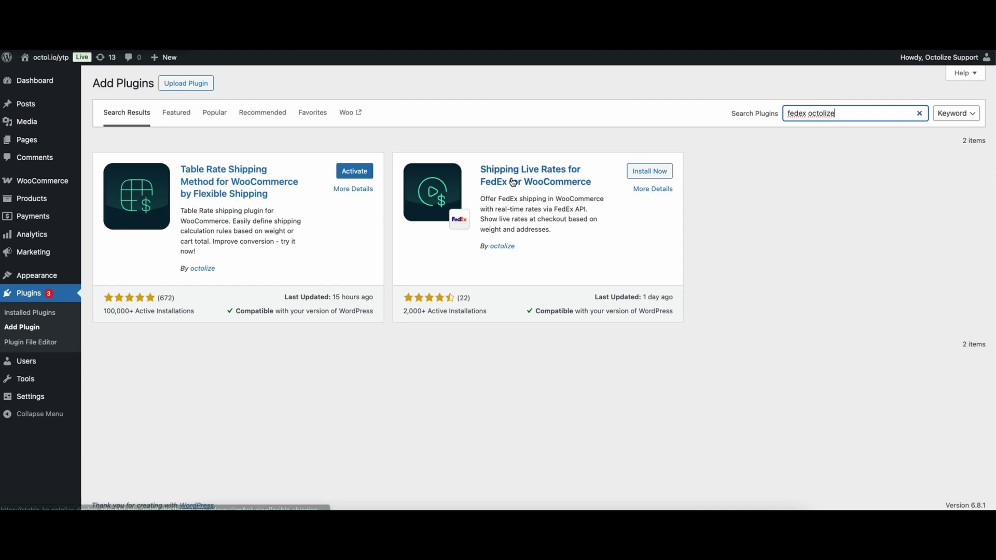
- Search Google for 'FedEx octolize plugin', review the WordPress.org page, and reach the FedEx docs
{"action": "left_click", "coordinate": [645, 189]}
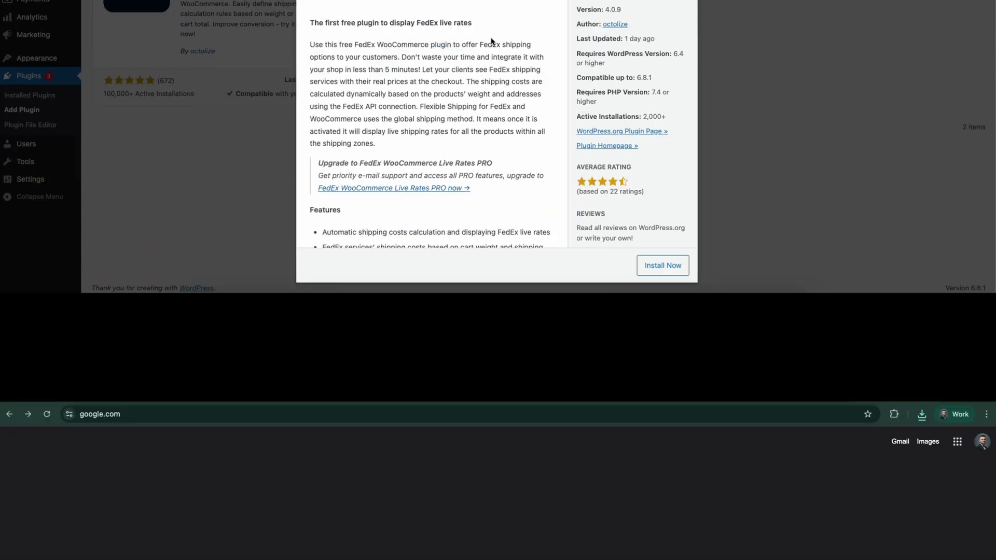
{"action": "type", "text": "F"}
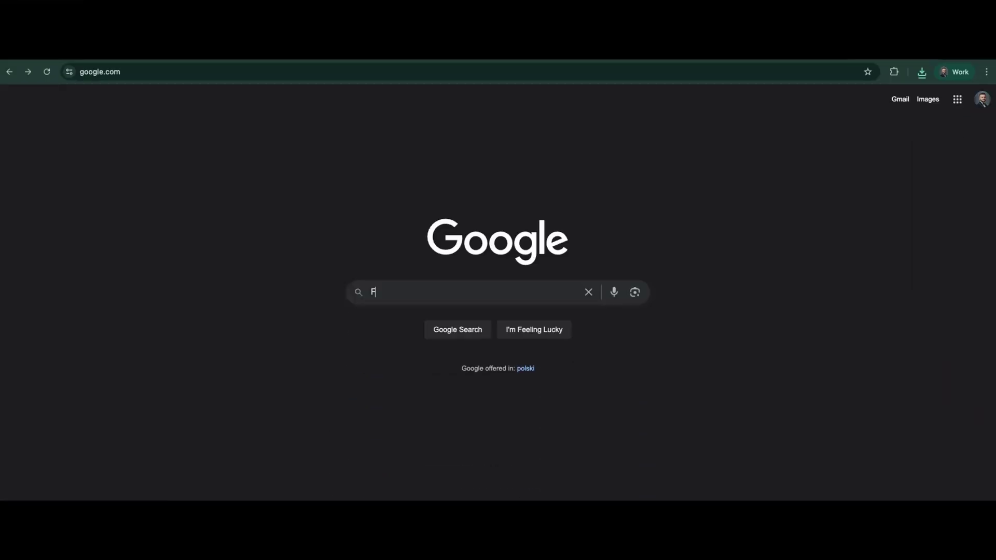
{"action": "type", "text": "edEx octolize plugin"}
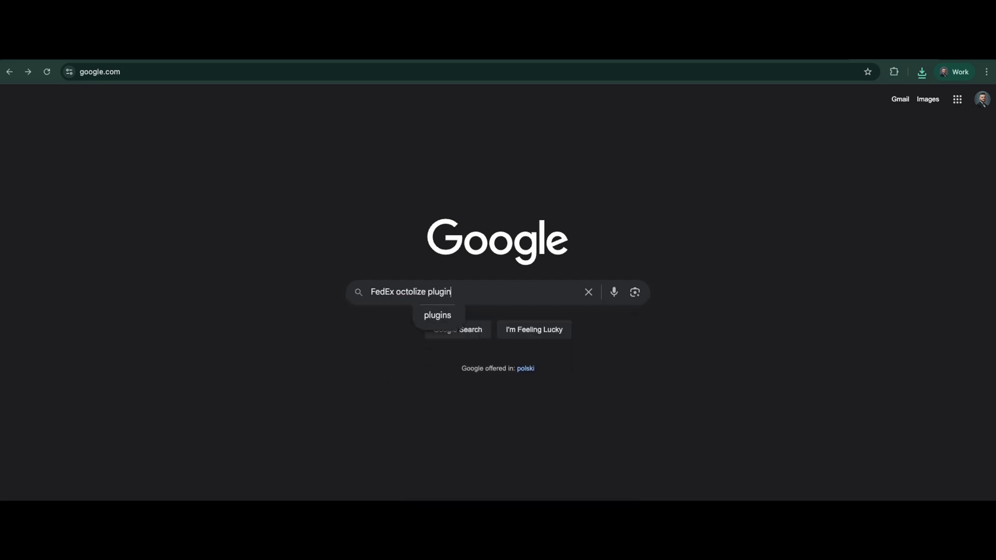
{"action": "key", "text": "Return"}
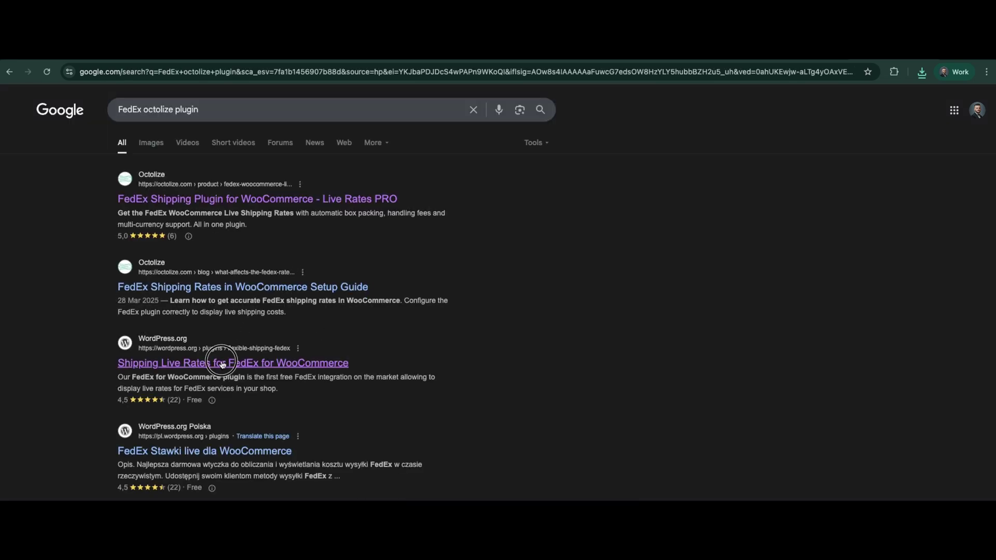
{"action": "scroll", "coordinate": [222, 364], "scroll_direction": "down", "scroll_amount": 7}
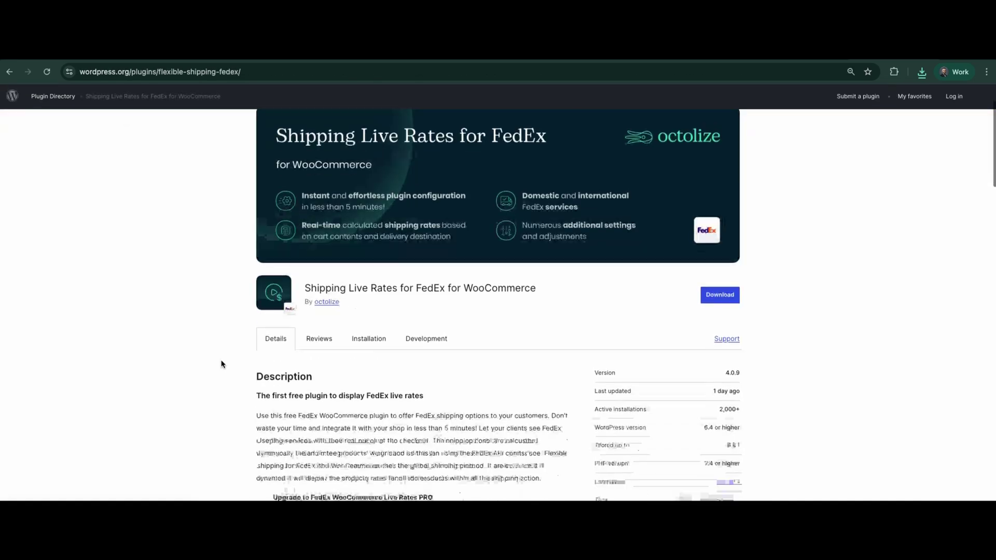
{"action": "scroll", "coordinate": [221, 364], "scroll_direction": "up", "scroll_amount": 6}
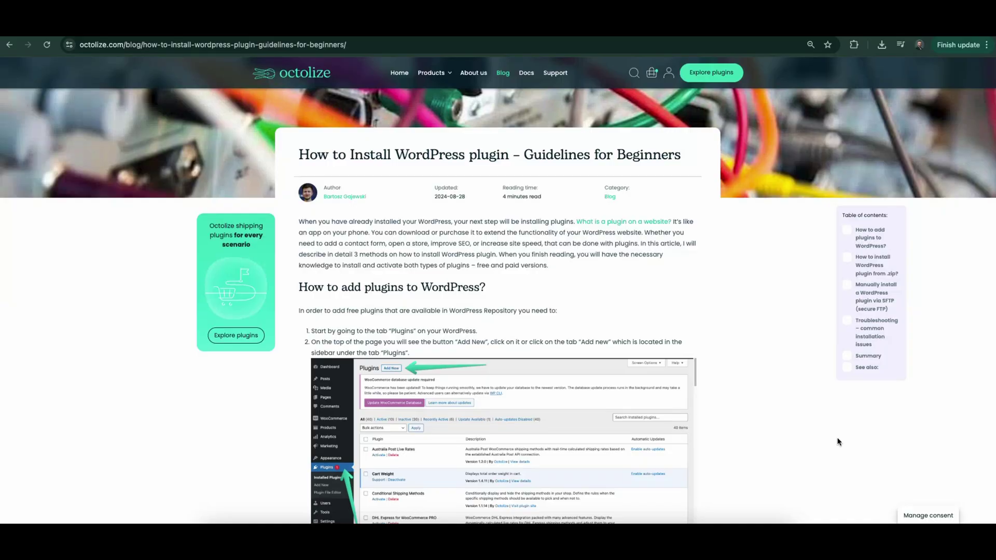
{"action": "scroll", "coordinate": [837, 442], "scroll_direction": "down", "scroll_amount": 8}
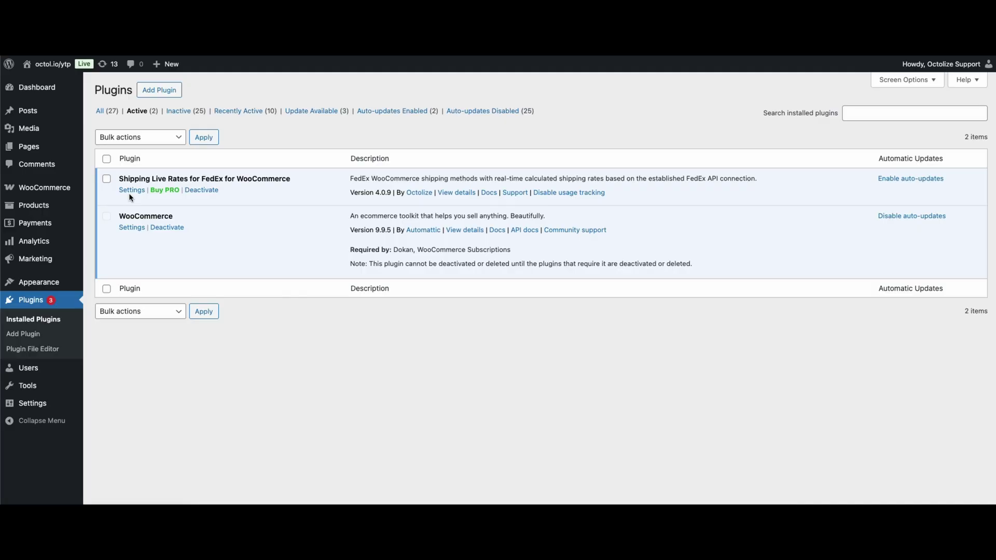
{"action": "left_click", "coordinate": [131, 190]}
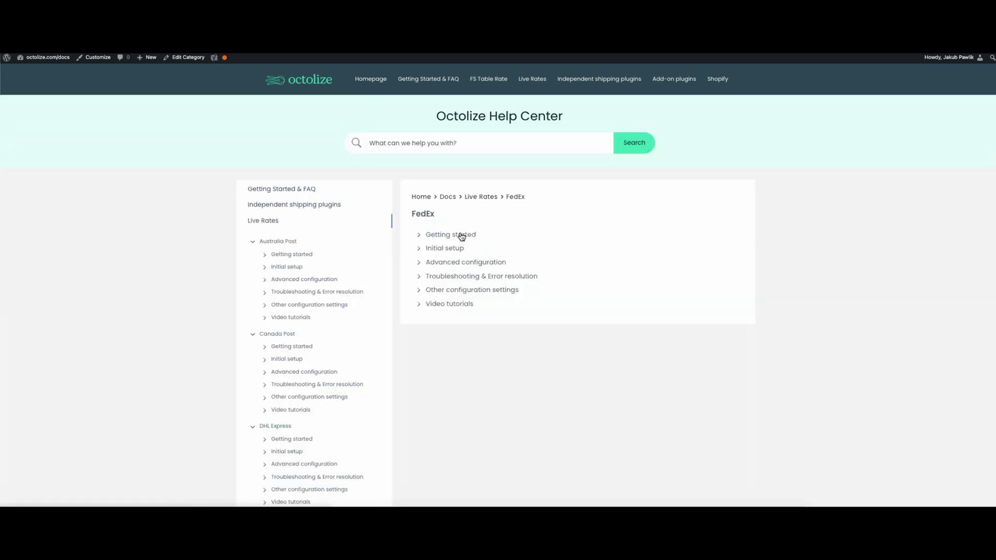
- Expand Getting started and Initial setup, then open 'FedEx – How to create an account?'
{"action": "left_click", "coordinate": [461, 236]}
{"action": "left_click", "coordinate": [451, 286]}
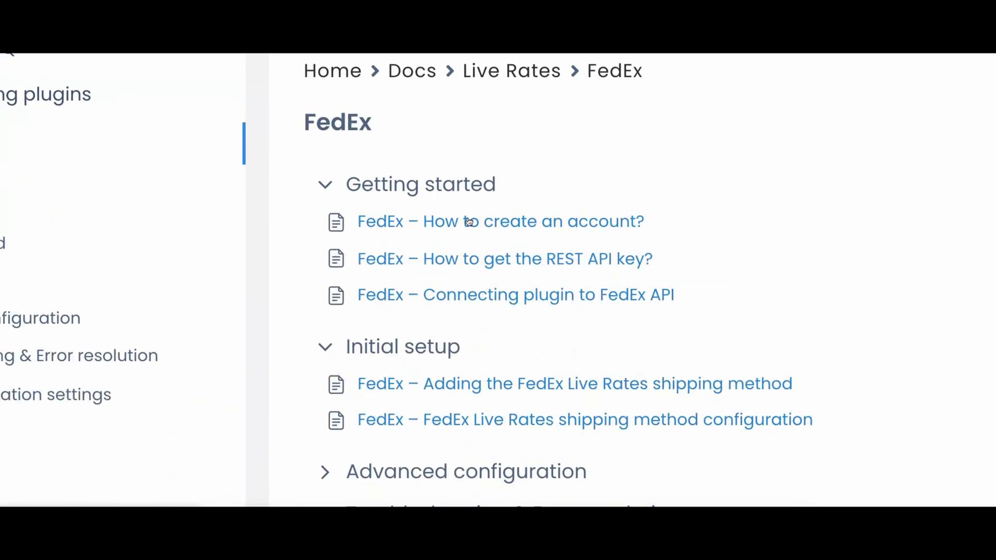
{"action": "left_click", "coordinate": [457, 224]}
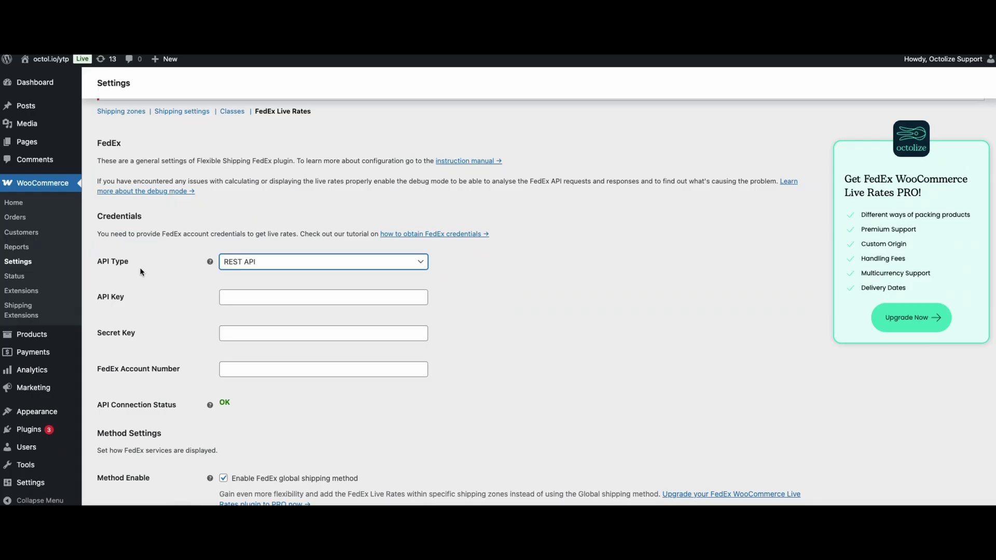
- Confirm the FedEx API Type stays REST API and scroll into Method Settings
{"action": "left_click", "coordinate": [237, 262]}
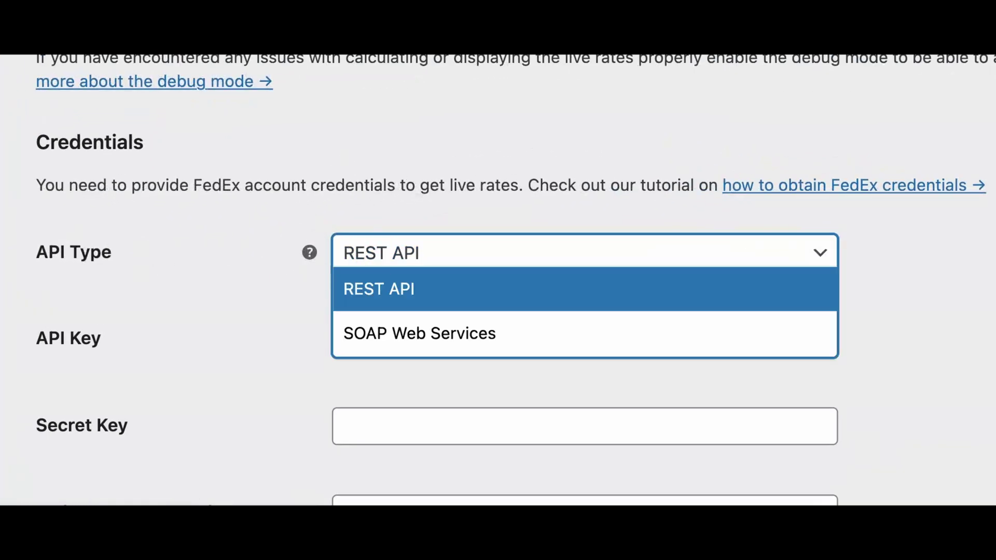
{"action": "left_click", "coordinate": [238, 280]}
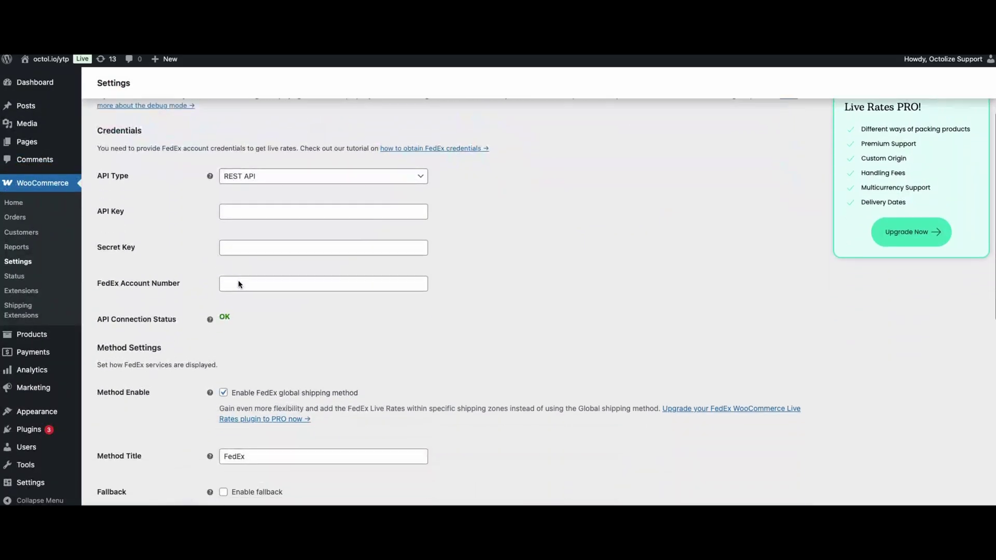
{"action": "scroll", "coordinate": [238, 284], "scroll_direction": "down", "scroll_amount": 1}
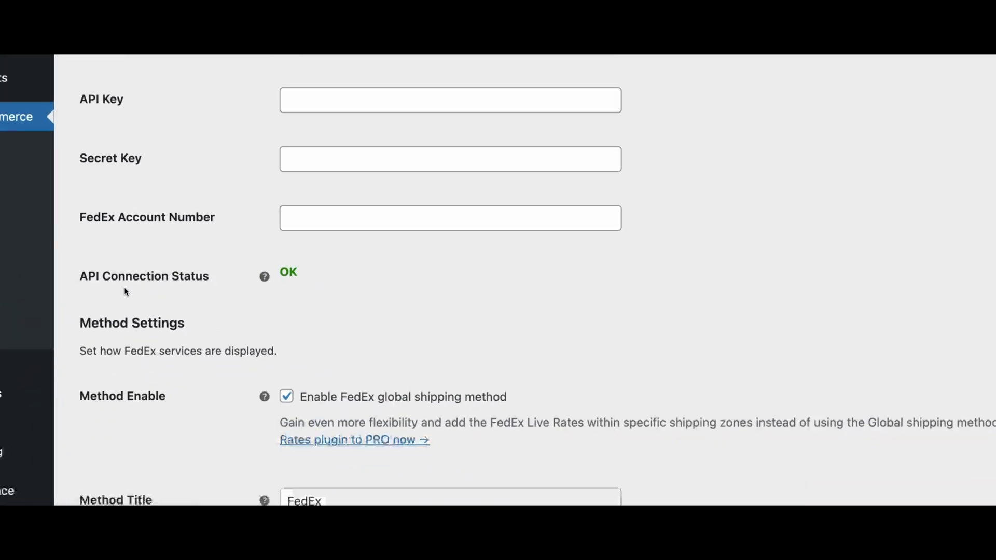
{"action": "scroll", "coordinate": [124, 291], "scroll_direction": "down", "scroll_amount": 2}
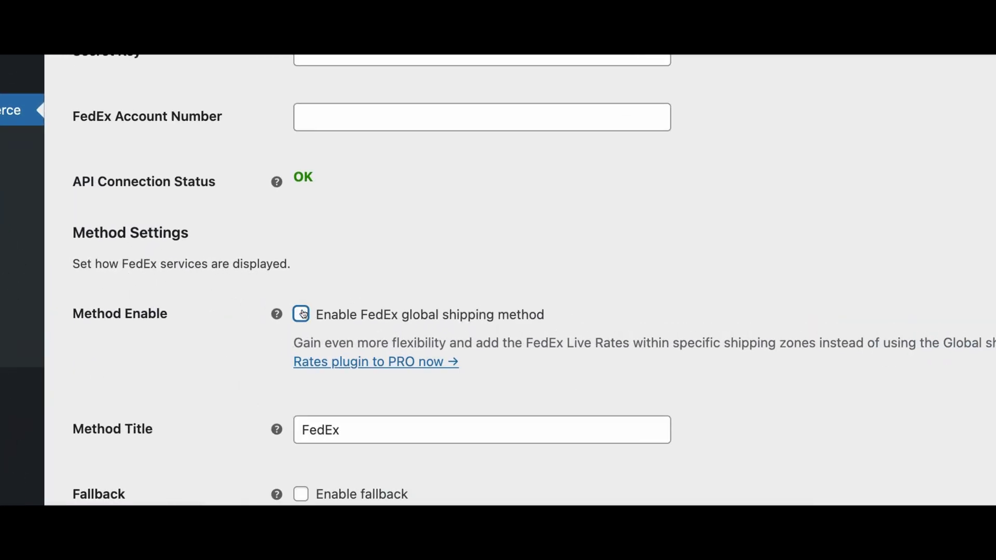
- Follow the Upgrade link to the FedEx Live Rates PRO product page
{"action": "mouse_move", "coordinate": [278, 314]}
{"action": "scroll", "coordinate": [311, 298], "scroll_direction": "down", "scroll_amount": 3}
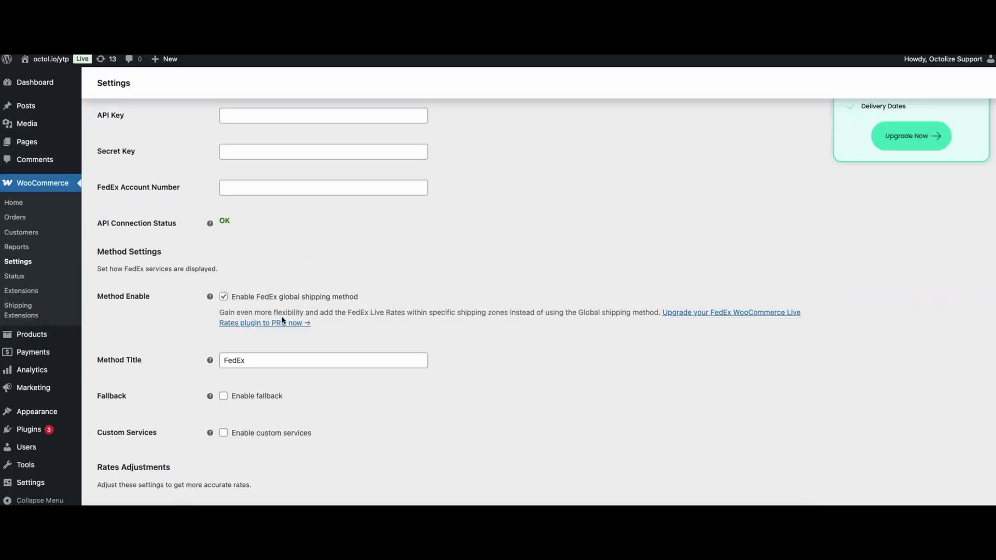
{"action": "left_click", "coordinate": [283, 321]}
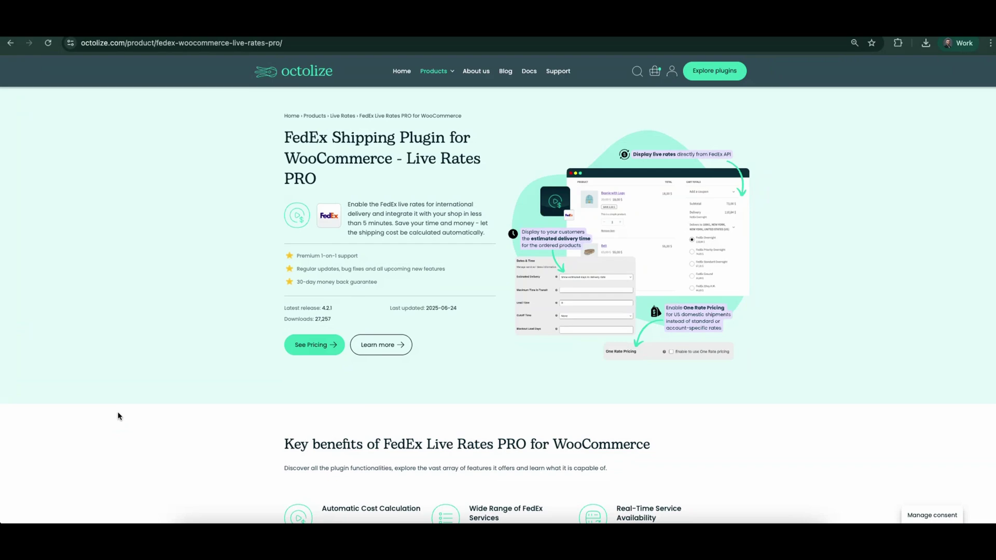
{"action": "scroll", "coordinate": [119, 416], "scroll_direction": "down", "scroll_amount": 8}
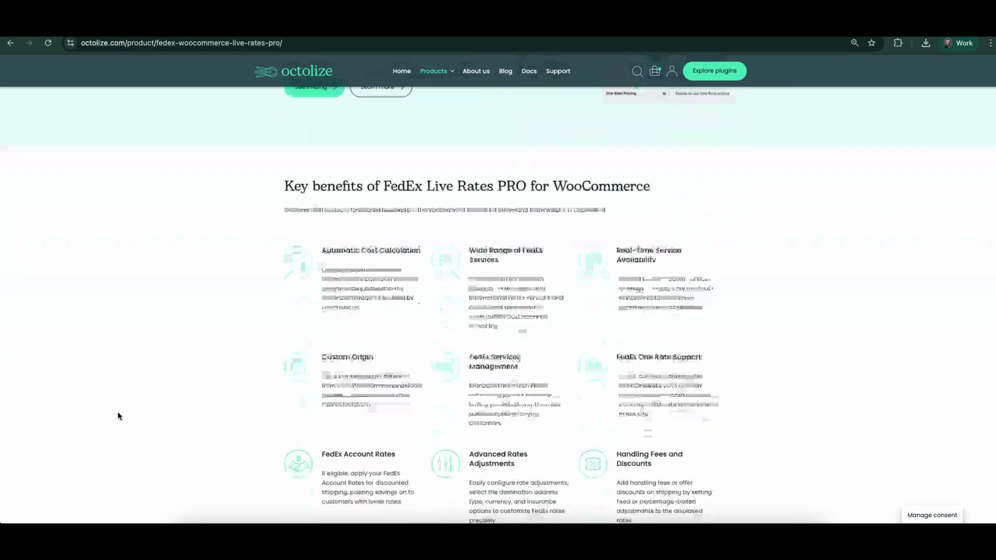
{"action": "scroll", "coordinate": [119, 416], "scroll_direction": "down", "scroll_amount": 4}
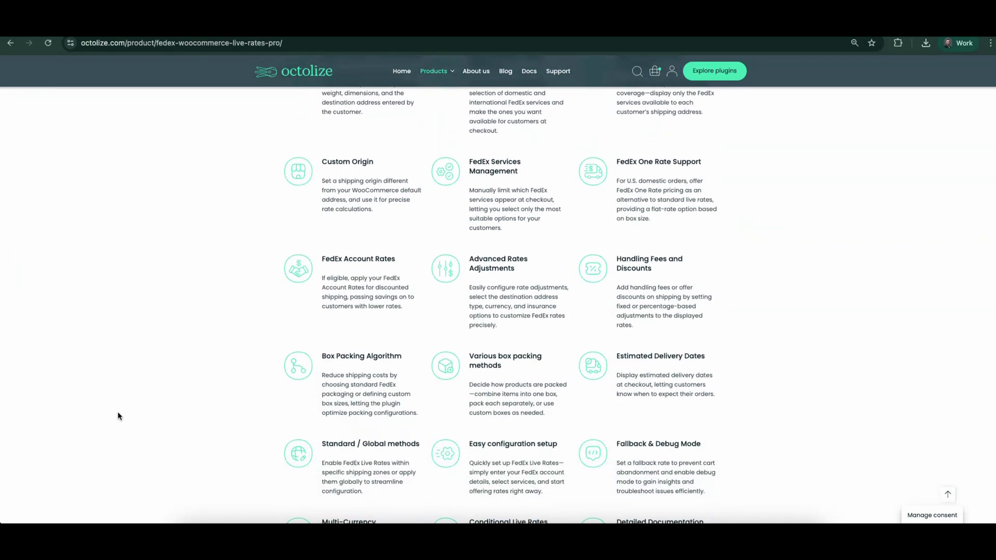
{"action": "scroll", "coordinate": [118, 416], "scroll_direction": "down", "scroll_amount": 6}
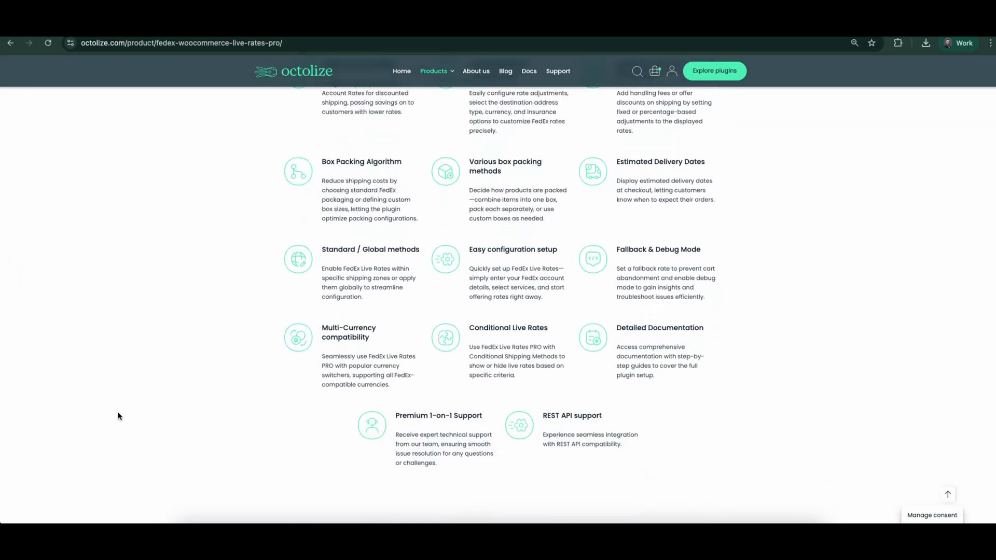
{"action": "scroll", "coordinate": [119, 416], "scroll_direction": "down", "scroll_amount": 3}
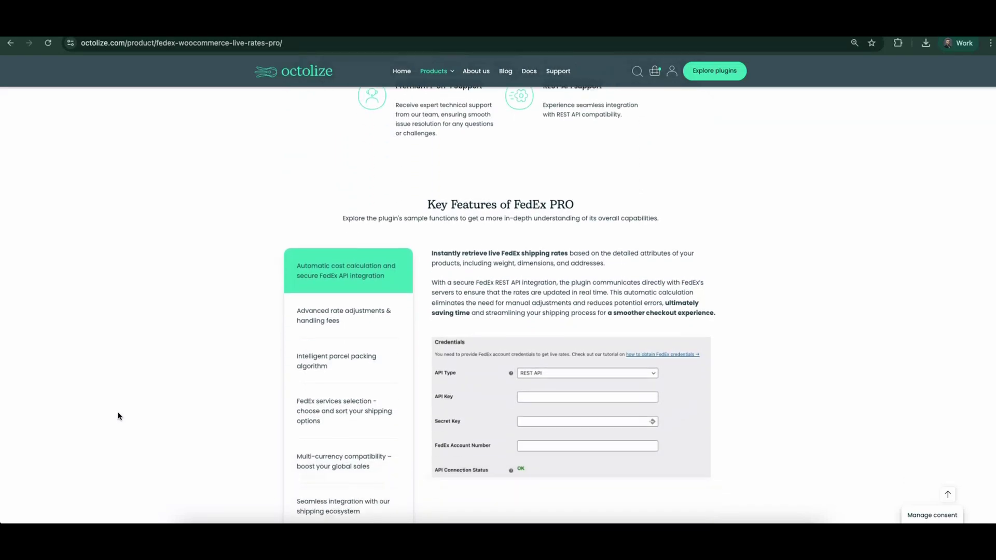
{"action": "scroll", "coordinate": [118, 416], "scroll_direction": "up", "scroll_amount": 8}
{"action": "scroll", "coordinate": [118, 416], "scroll_direction": "up", "scroll_amount": 5}
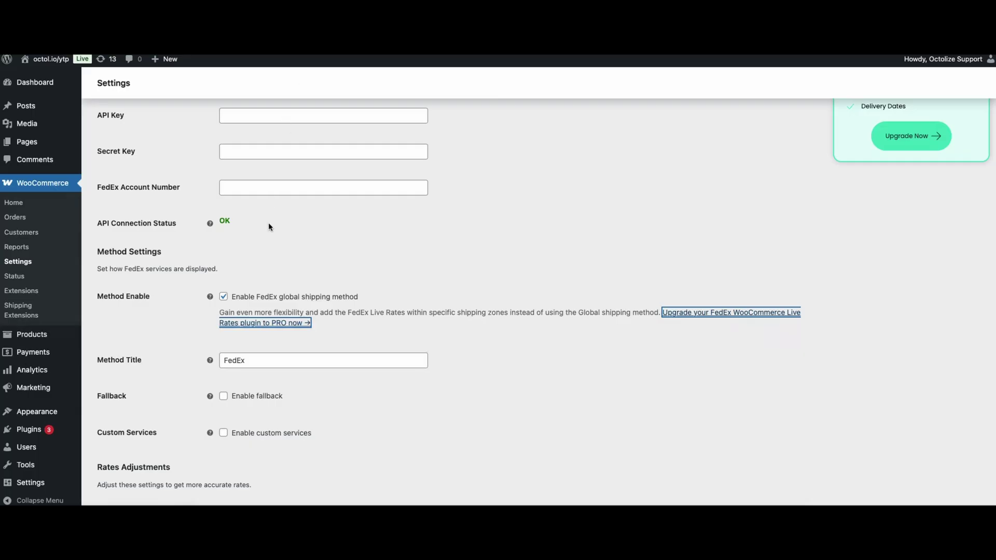
- Enable the FedEx fallback rate with a fallback cost of 70
{"action": "scroll", "coordinate": [269, 227], "scroll_direction": "down", "scroll_amount": 1}
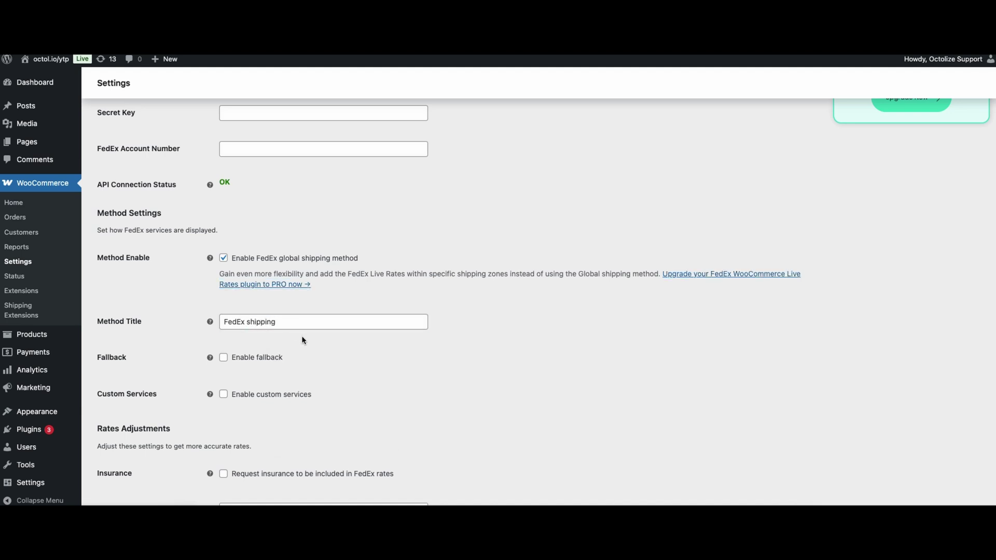
{"action": "scroll", "coordinate": [215, 351], "scroll_direction": "down", "scroll_amount": 1}
{"action": "left_click", "coordinate": [223, 310]}
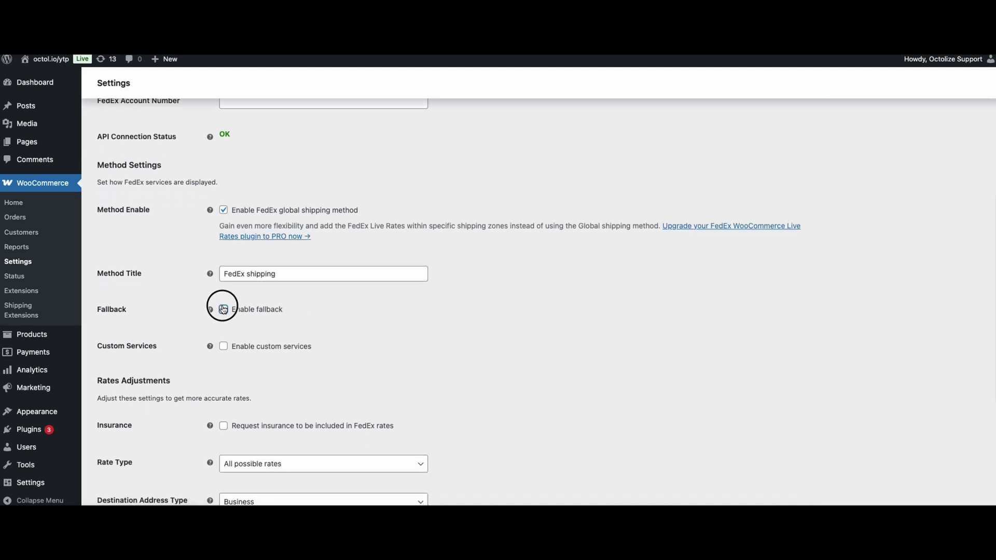
{"action": "double_click", "coordinate": [228, 346]}
{"action": "type", "text": "70"}
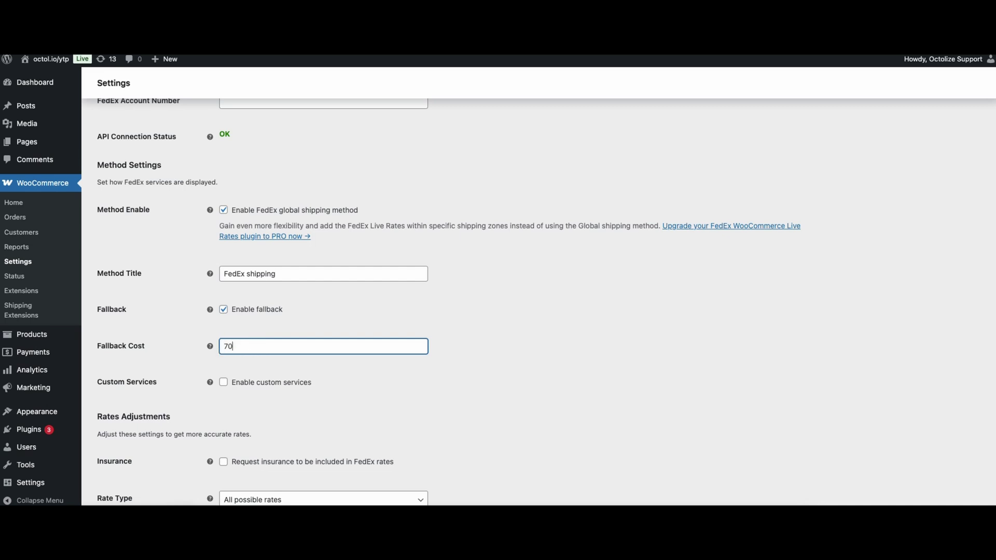
{"action": "left_click", "coordinate": [192, 359]}
- Enable custom FedEx services, turn all of them on, and move FEDEX_EXPRESS_SAVER to the top
{"action": "scroll", "coordinate": [192, 360], "scroll_direction": "down", "scroll_amount": 1}
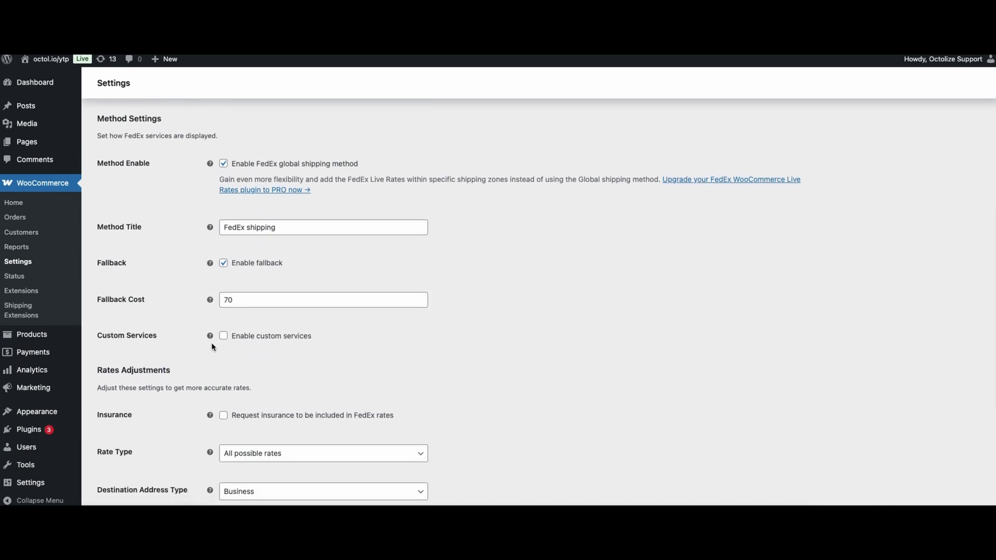
{"action": "left_click", "coordinate": [223, 335]}
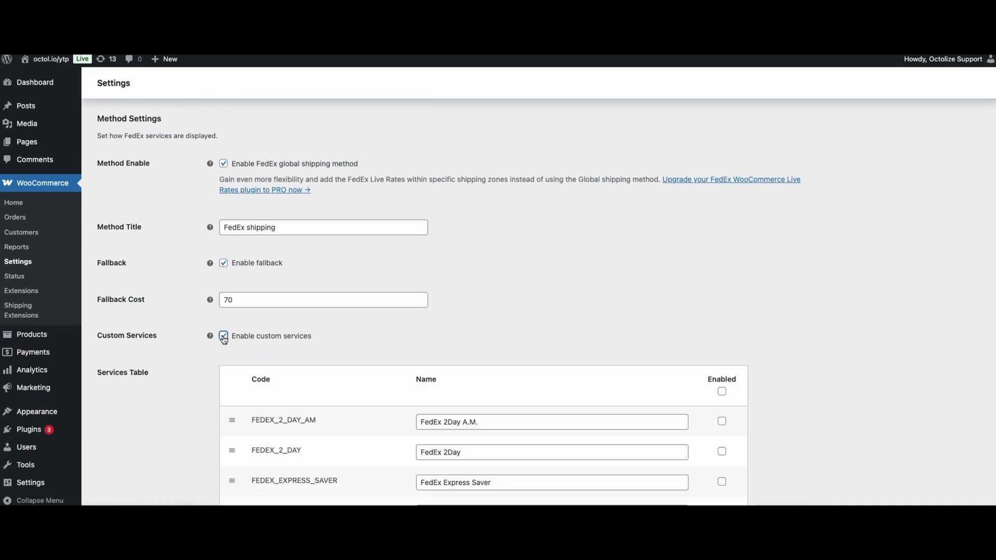
{"action": "scroll", "coordinate": [244, 363], "scroll_direction": "down", "scroll_amount": 5}
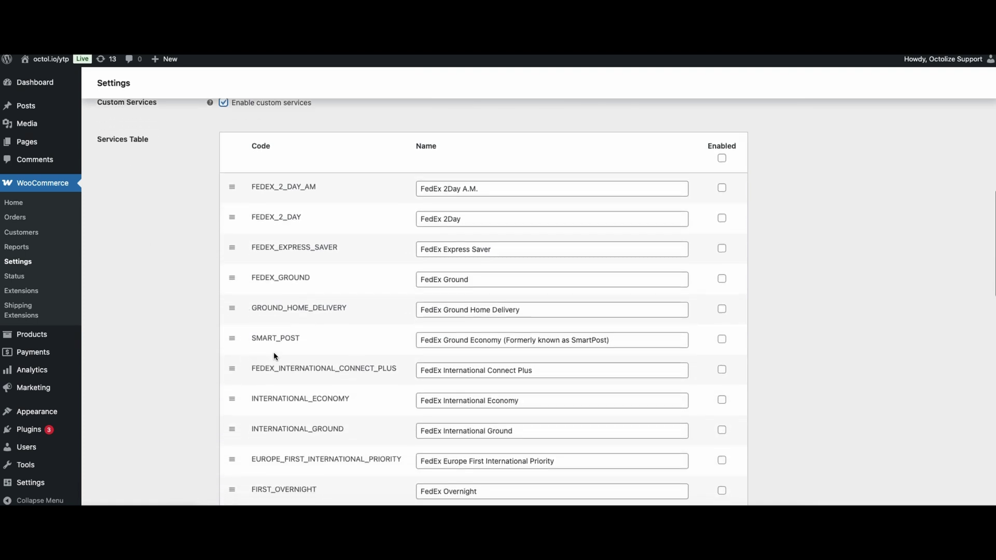
{"action": "left_click", "coordinate": [722, 158]}
{"action": "left_click_drag", "start_coordinate": [228, 247], "coordinate": [293, 181]}
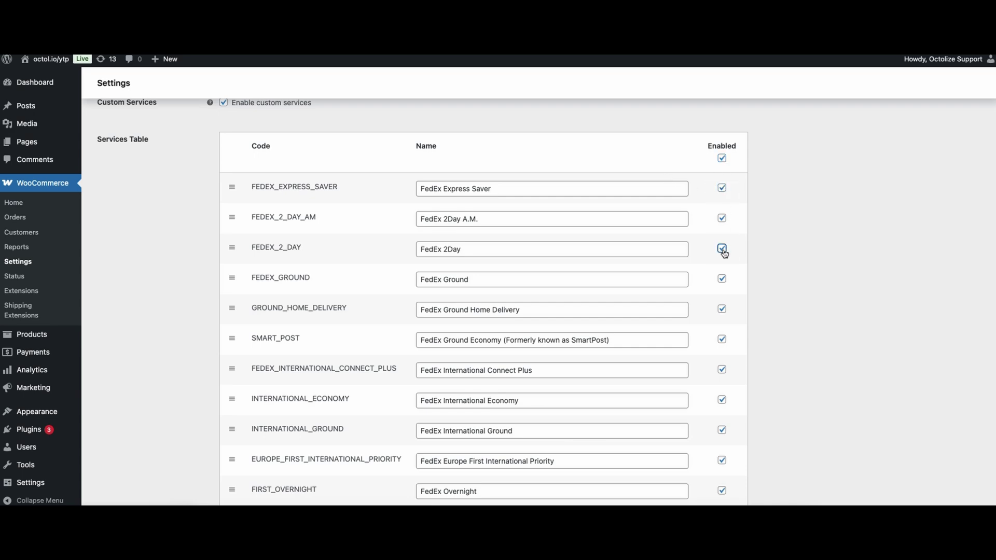
{"action": "scroll", "coordinate": [344, 343], "scroll_direction": "down", "scroll_amount": 15}
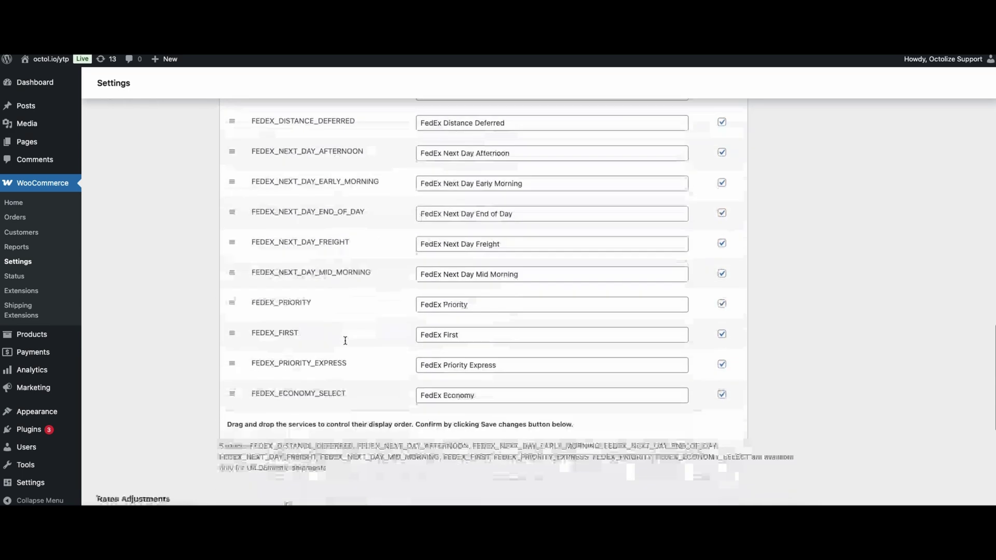
- Choose List rates as the FedEx Rate Type
{"action": "scroll", "coordinate": [240, 356], "scroll_direction": "down", "scroll_amount": 3}
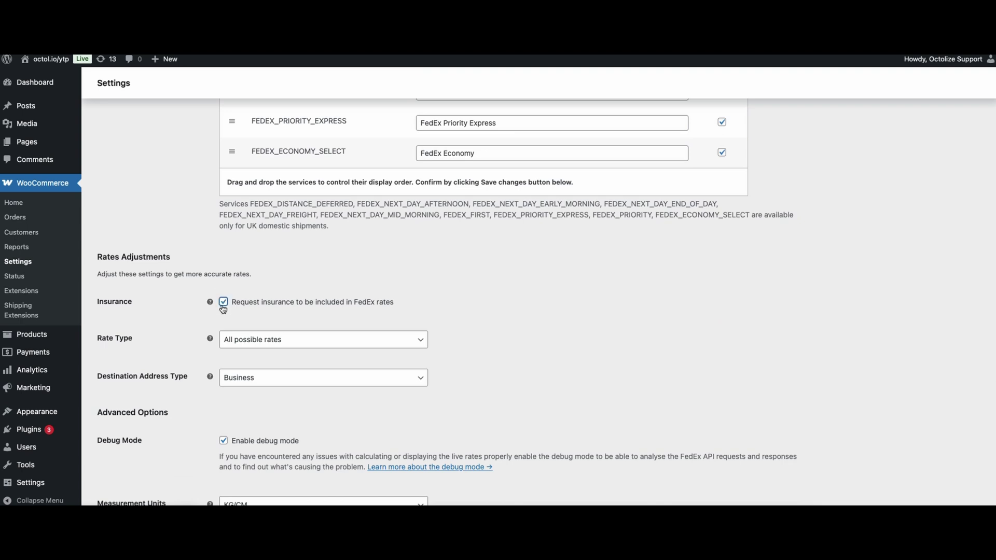
{"action": "scroll", "coordinate": [223, 309], "scroll_direction": "down", "scroll_amount": 2}
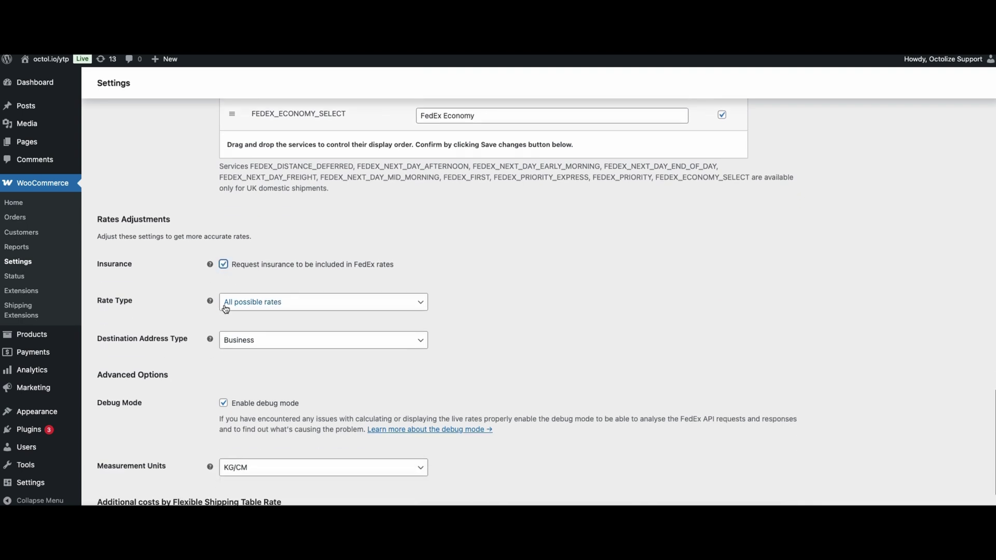
{"action": "left_click", "coordinate": [228, 304]}
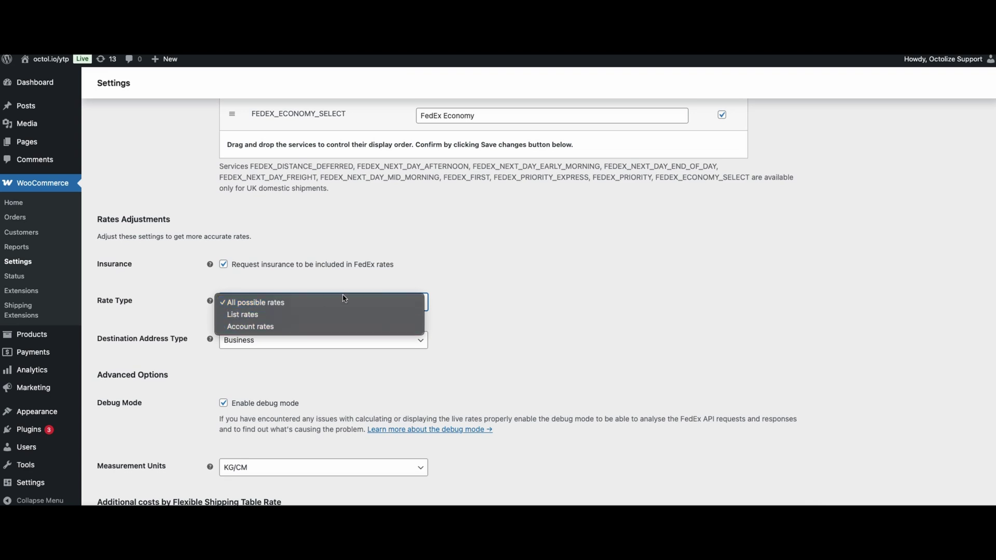
{"action": "left_click", "coordinate": [333, 314]}
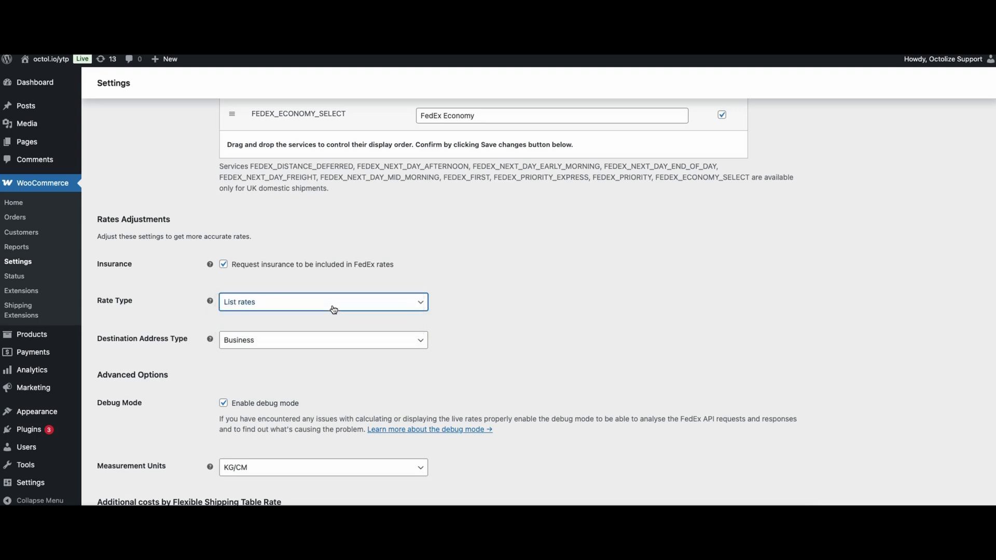
{"action": "left_click", "coordinate": [334, 309]}
{"action": "key", "text": "Escape"}
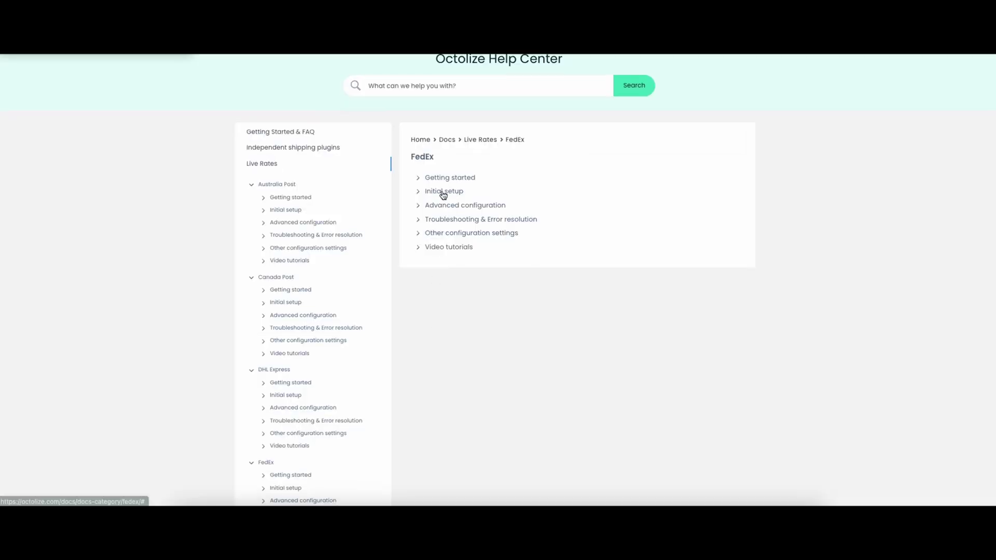
- Expand FedEx Initial setup, open the shipping method configuration article, and jump to Rate Type
{"action": "left_click", "coordinate": [443, 192]}
{"action": "left_click", "coordinate": [469, 217]}
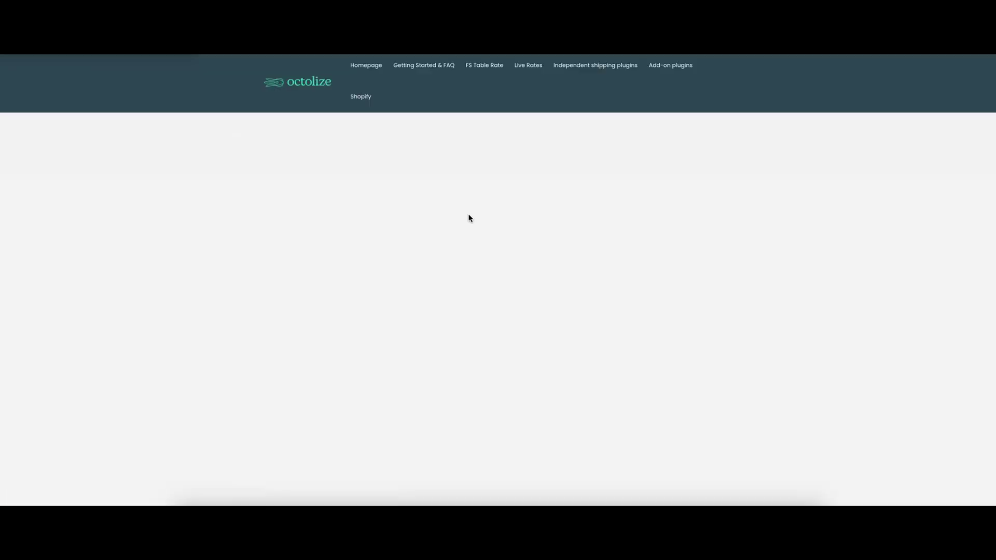
{"action": "scroll", "coordinate": [436, 334], "scroll_direction": "down", "scroll_amount": 1}
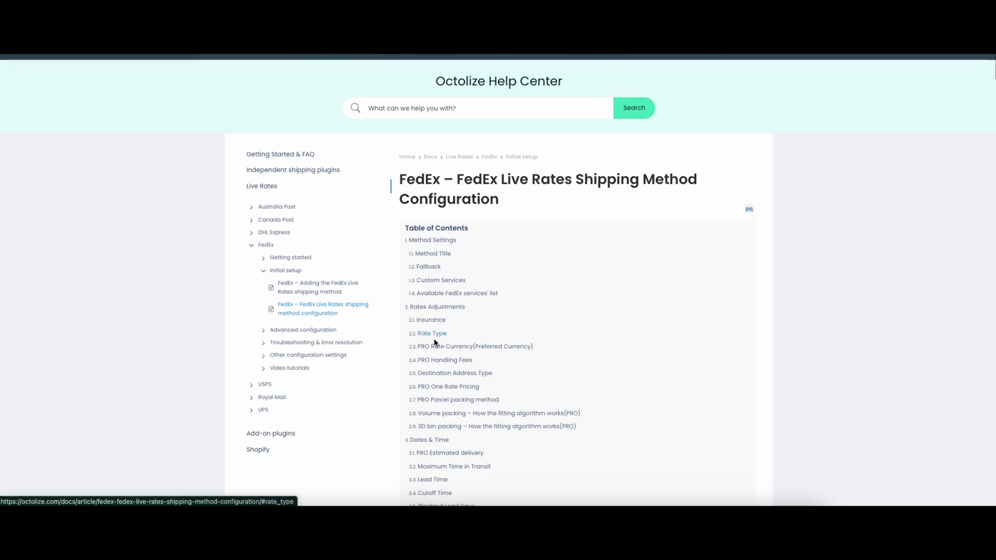
{"action": "left_click", "coordinate": [434, 340]}
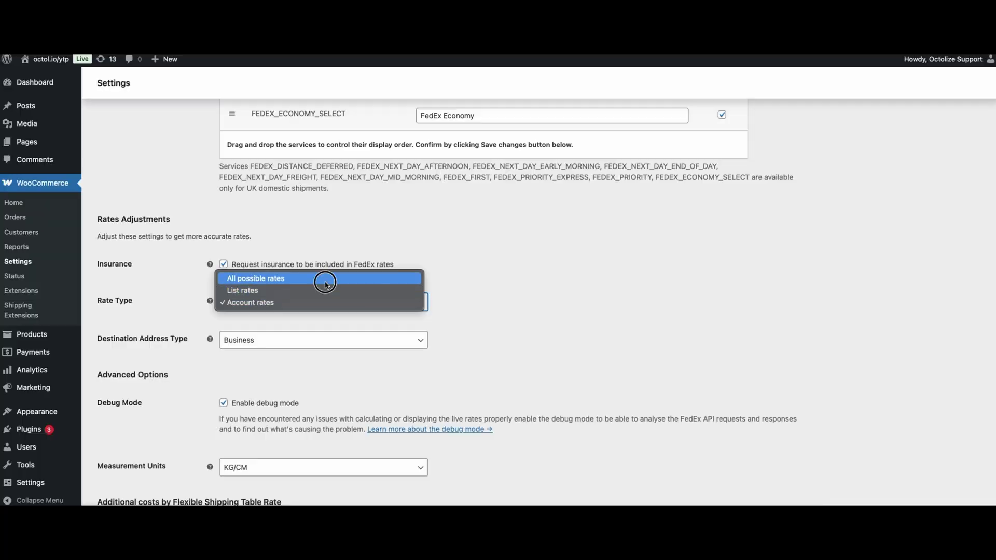
- Switch Rate Type to All possible rates and keep Business as the destination address type
{"action": "left_click", "coordinate": [322, 280]}
{"action": "scroll", "coordinate": [201, 324], "scroll_direction": "down", "scroll_amount": 1}
{"action": "left_click", "coordinate": [240, 306]}
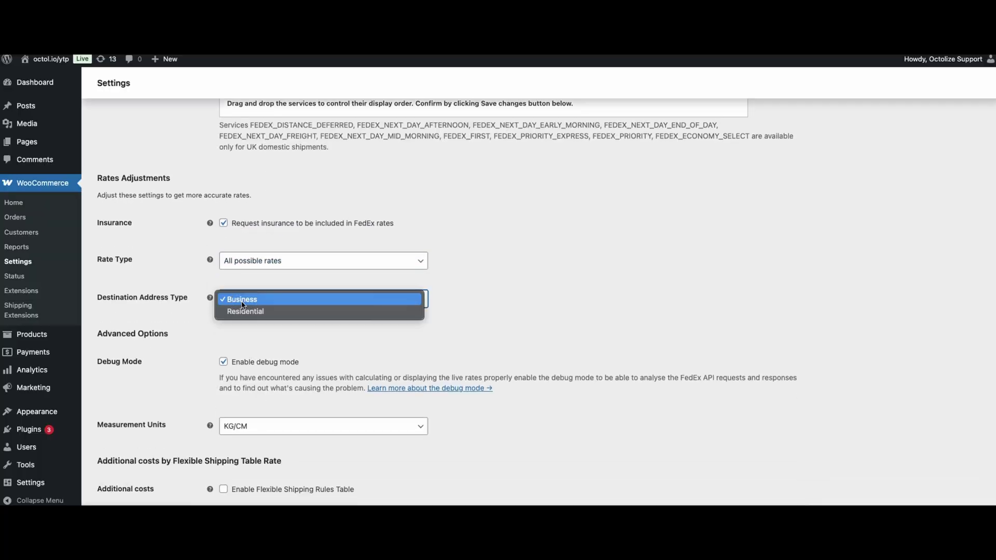
{"action": "left_click", "coordinate": [303, 304]}
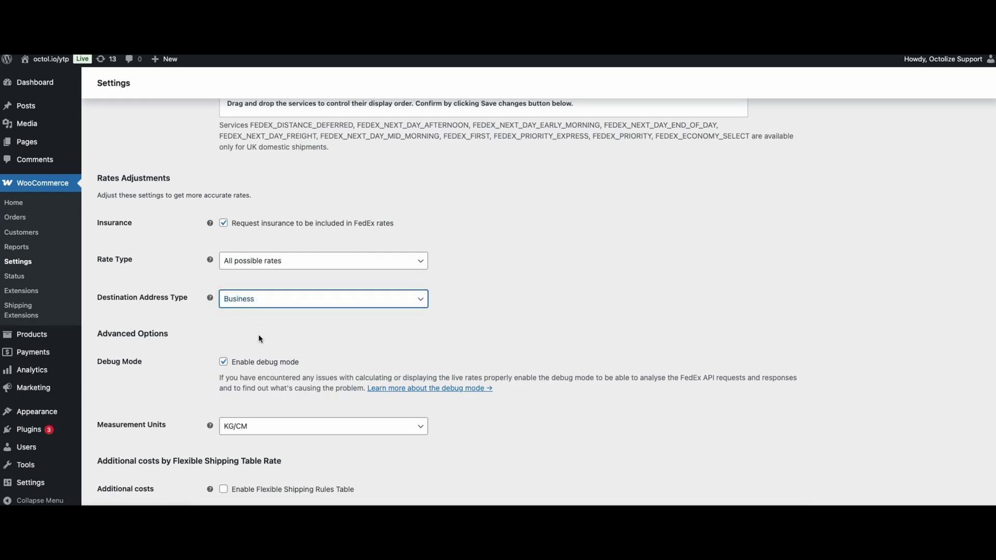
{"action": "left_click_drag", "start_coordinate": [778, 255], "coordinate": [839, 287]}
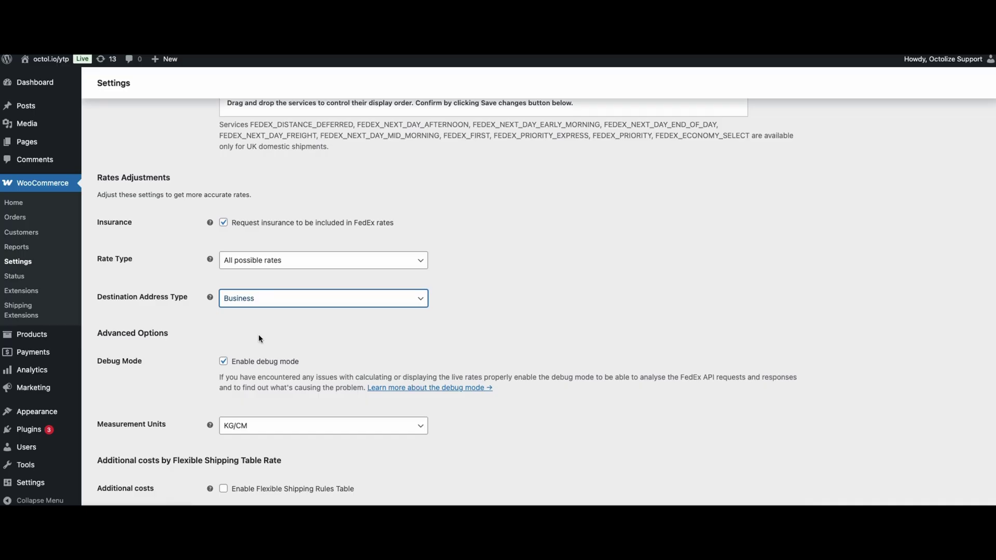
{"action": "scroll", "coordinate": [259, 334], "scroll_direction": "down", "scroll_amount": 1}
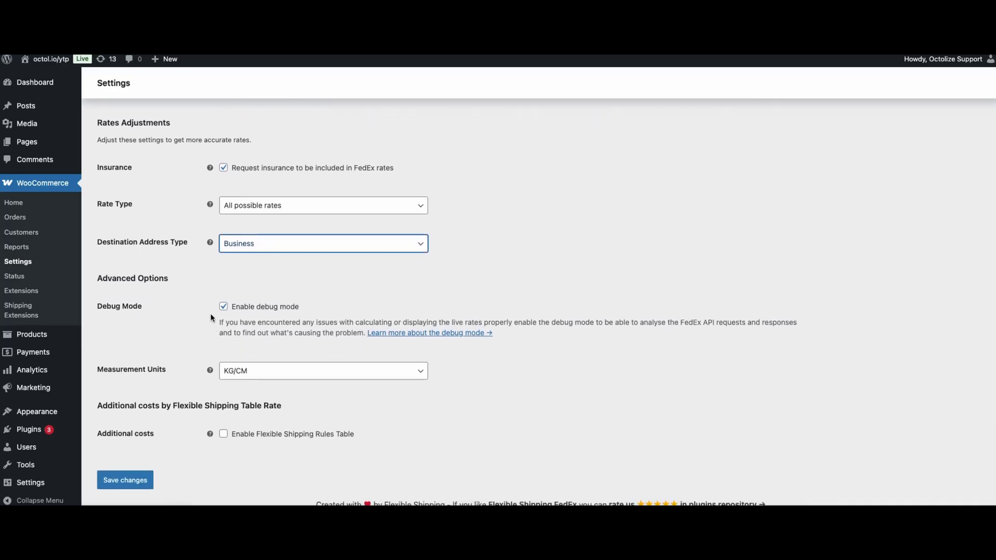
- Keep debug mode on and KG/CM units, and tick 'Enable Flexible Shipping Rules Table' under Additional costs
{"action": "left_click", "coordinate": [224, 308]}
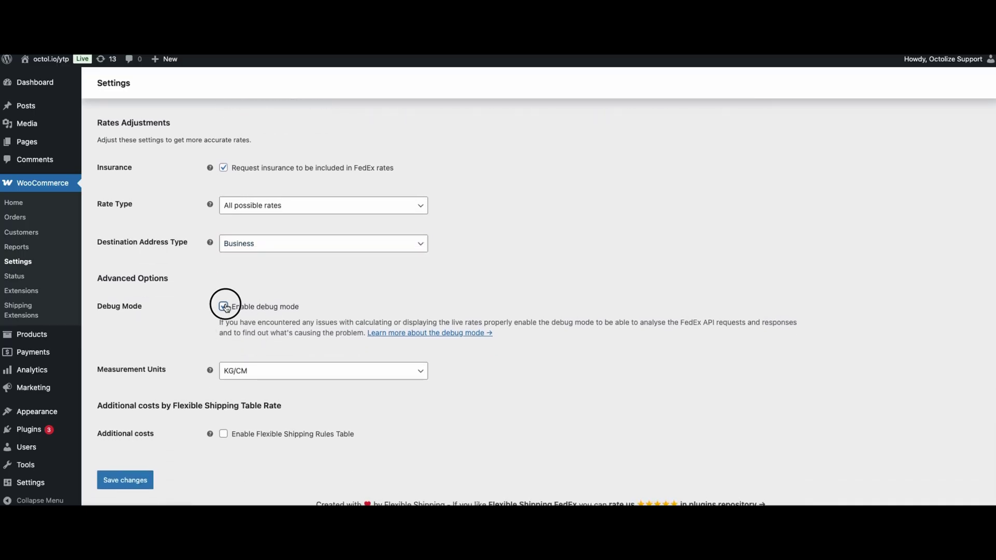
{"action": "left_click", "coordinate": [226, 308]}
{"action": "left_click", "coordinate": [280, 370]}
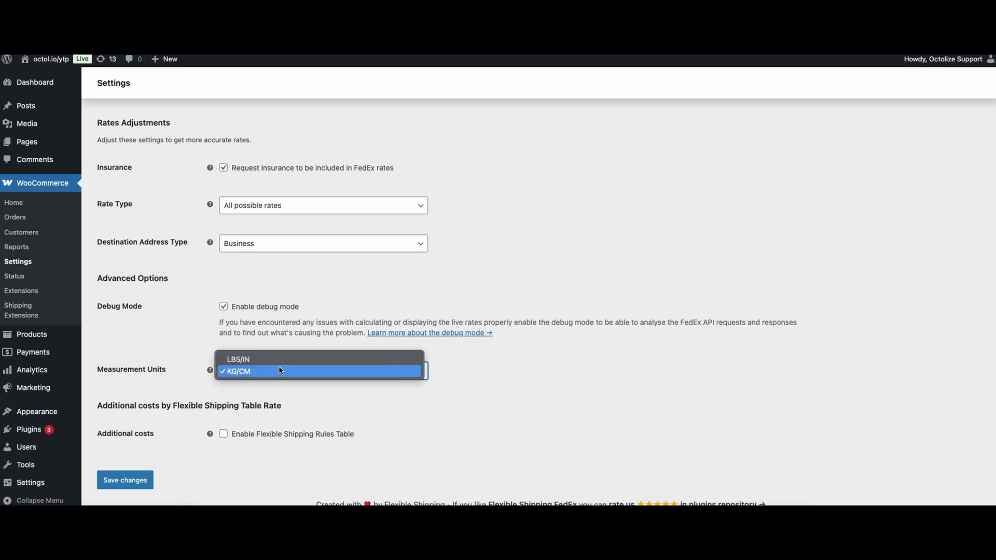
{"action": "left_click", "coordinate": [278, 370]}
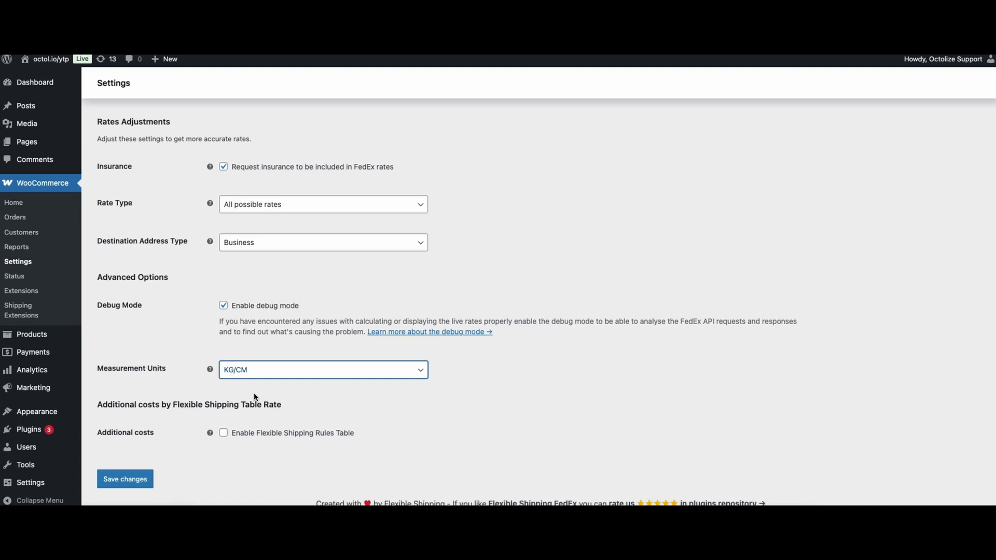
{"action": "left_click", "coordinate": [222, 435]}
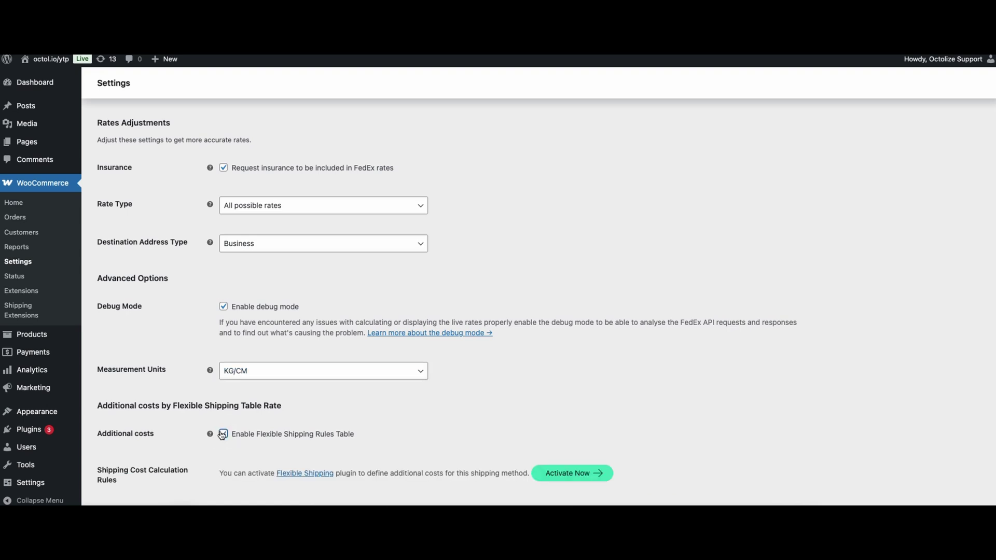
{"action": "scroll", "coordinate": [222, 435], "scroll_direction": "down", "scroll_amount": 1}
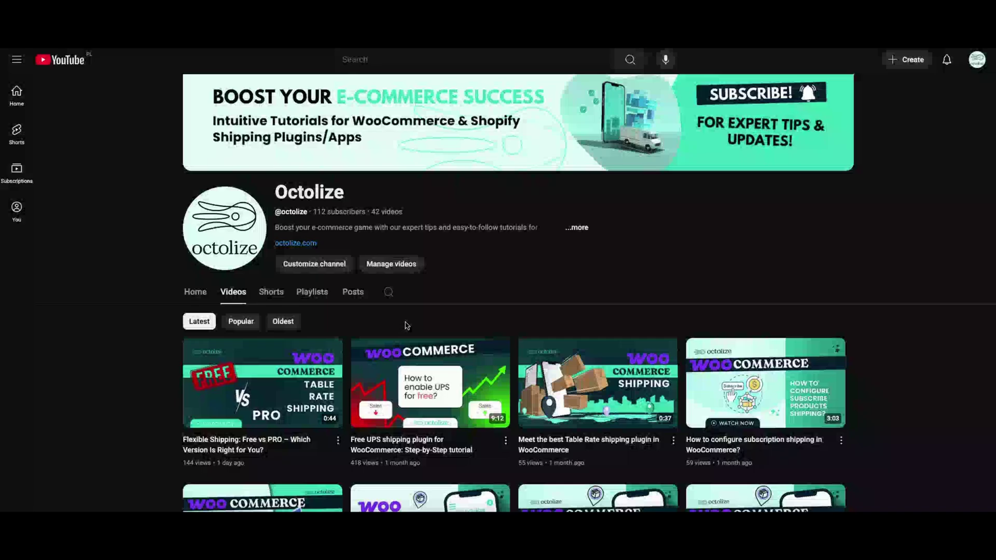
{"action": "scroll", "coordinate": [409, 325], "scroll_direction": "down", "scroll_amount": 8}
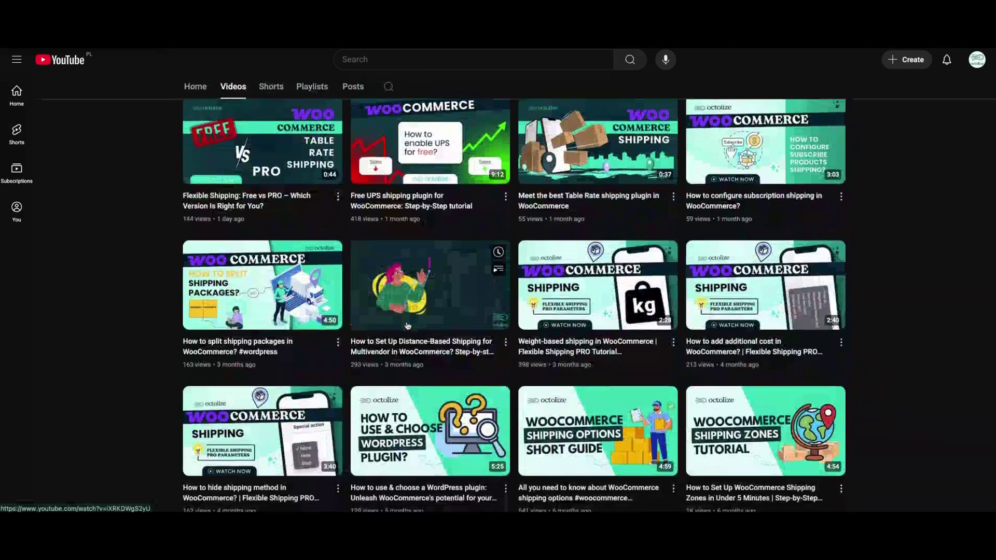
{"action": "scroll", "coordinate": [408, 326], "scroll_direction": "down", "scroll_amount": 3}
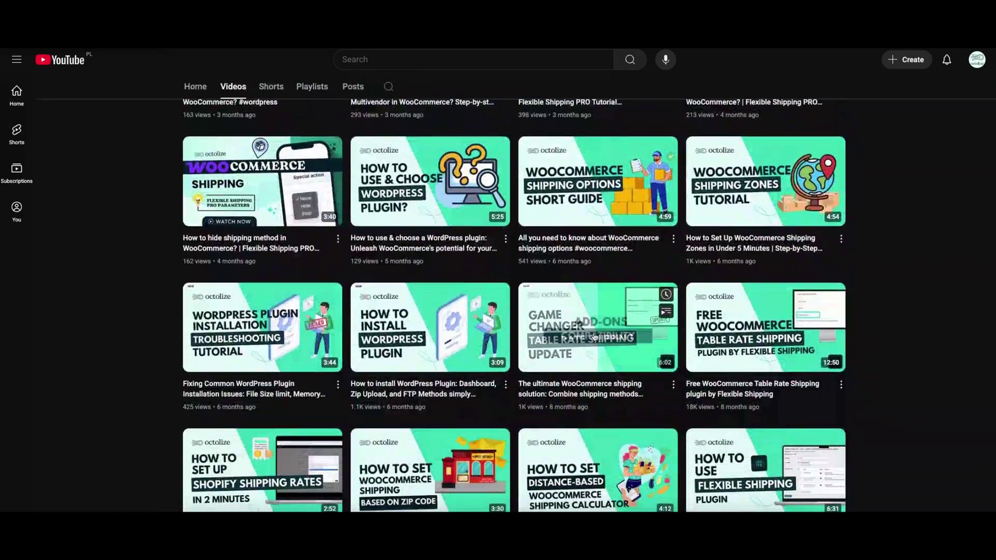
{"action": "scroll", "coordinate": [595, 337], "scroll_direction": "down", "scroll_amount": 2}
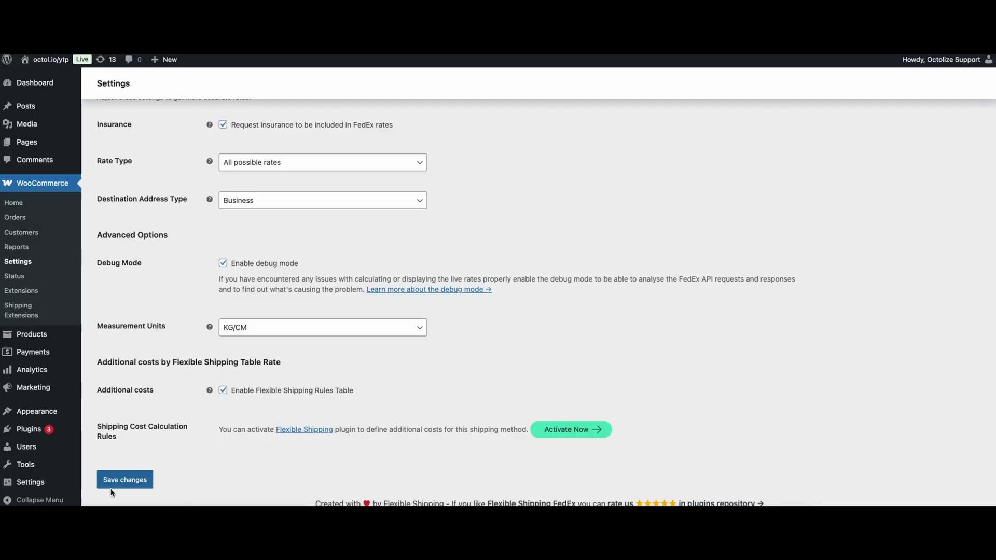
{"action": "left_click", "coordinate": [111, 487]}
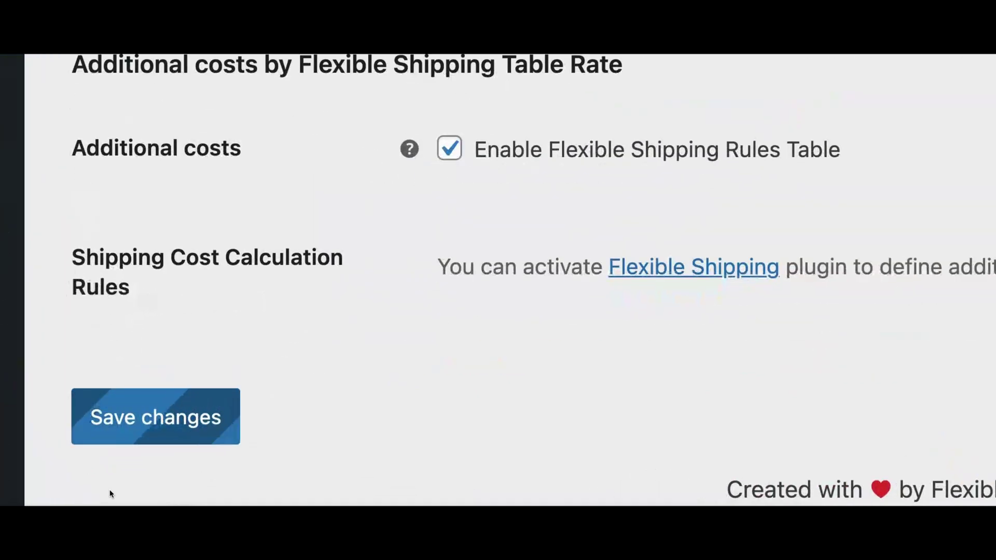
- Save the FedEx Live Rates settings page with the rules table enabled
{"action": "left_click", "coordinate": [127, 433]}
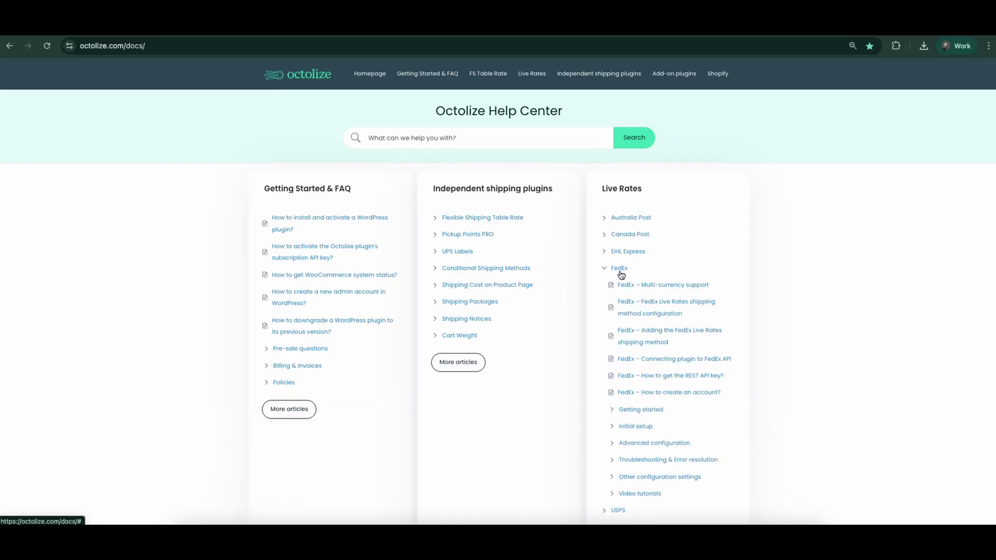
- Expand FedEx Troubleshooting & Error resolution > Errors and open 'FedEx – How to enable debug mode?'
{"action": "scroll", "coordinate": [621, 275], "scroll_direction": "down", "scroll_amount": 2}
{"action": "left_click", "coordinate": [649, 384]}
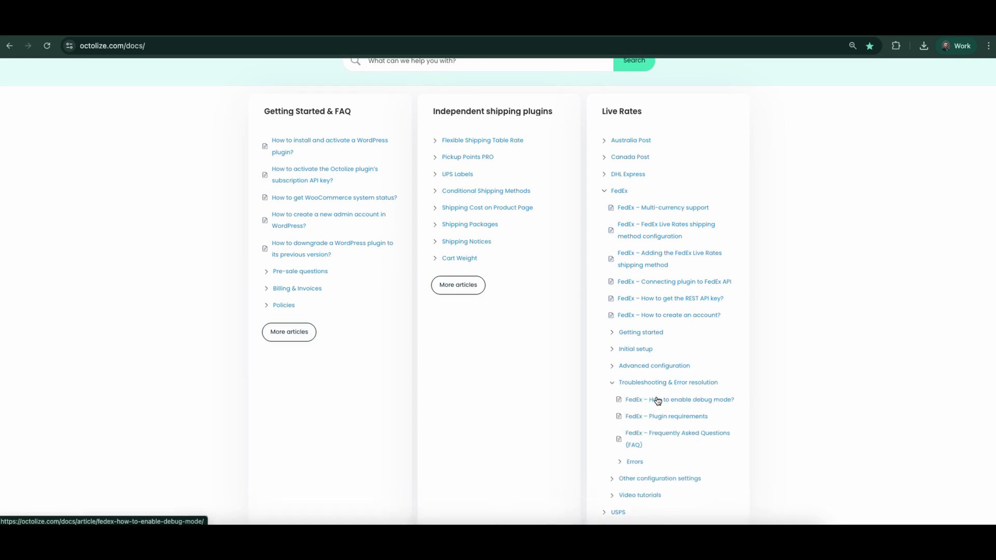
{"action": "scroll", "coordinate": [656, 402], "scroll_direction": "down", "scroll_amount": 1}
{"action": "left_click", "coordinate": [643, 434]}
{"action": "scroll", "coordinate": [686, 433], "scroll_direction": "down", "scroll_amount": 2}
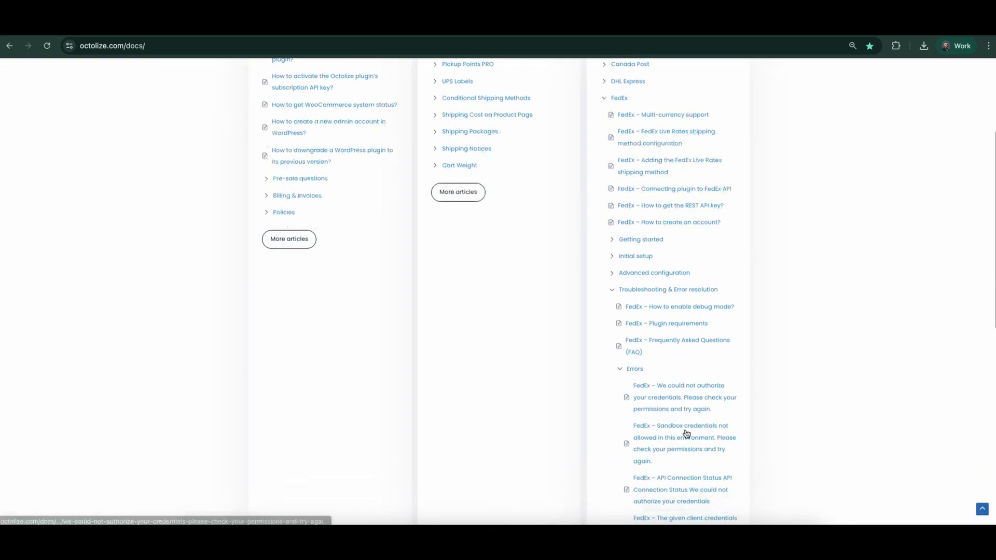
{"action": "scroll", "coordinate": [685, 435], "scroll_direction": "down", "scroll_amount": 2}
{"action": "scroll", "coordinate": [685, 435], "scroll_direction": "up", "scroll_amount": 3, "text": "ctrl"}
{"action": "scroll", "coordinate": [685, 428], "scroll_direction": "down", "scroll_amount": 1}
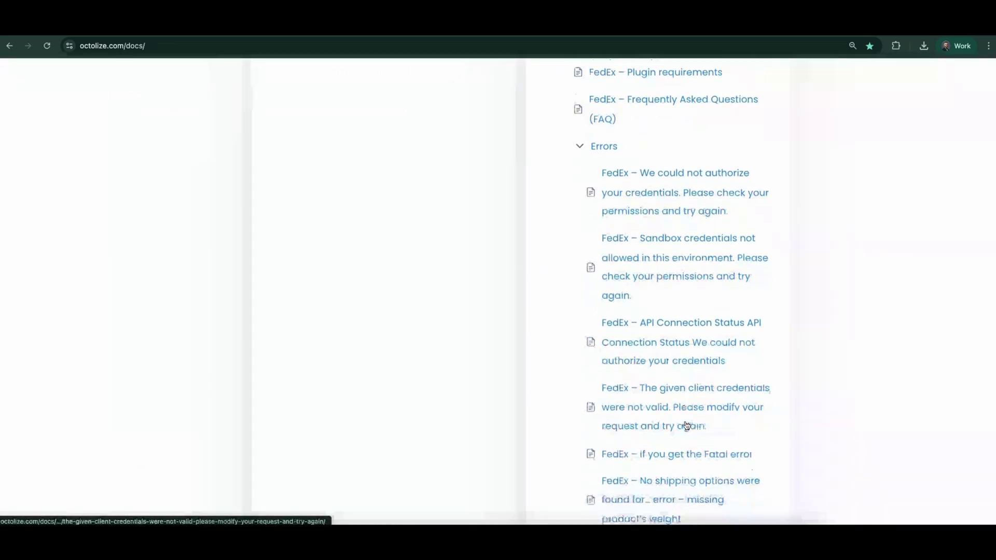
{"action": "scroll", "coordinate": [686, 426], "scroll_direction": "down", "scroll_amount": 4}
{"action": "scroll", "coordinate": [686, 425], "scroll_direction": "up", "scroll_amount": 3}
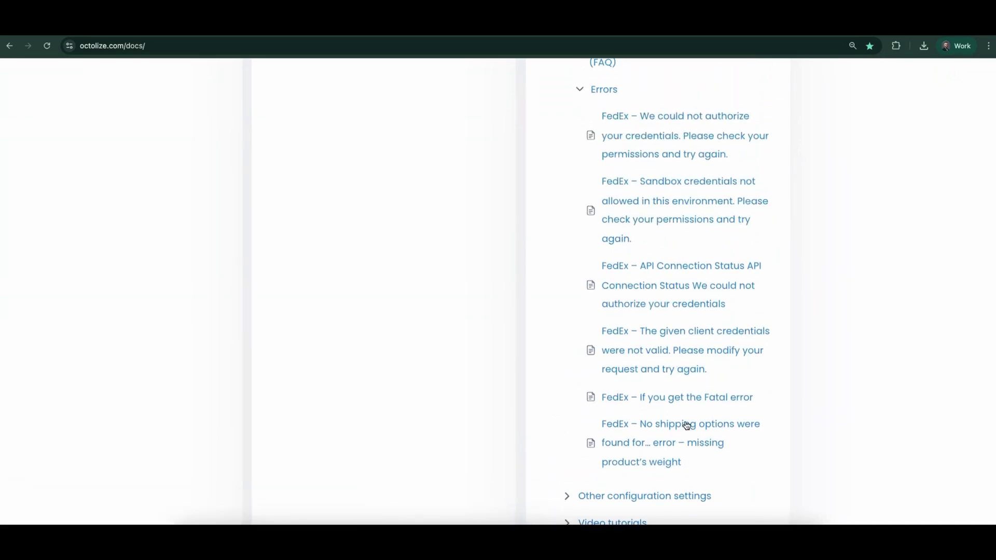
{"action": "scroll", "coordinate": [687, 426], "scroll_direction": "up", "scroll_amount": 4}
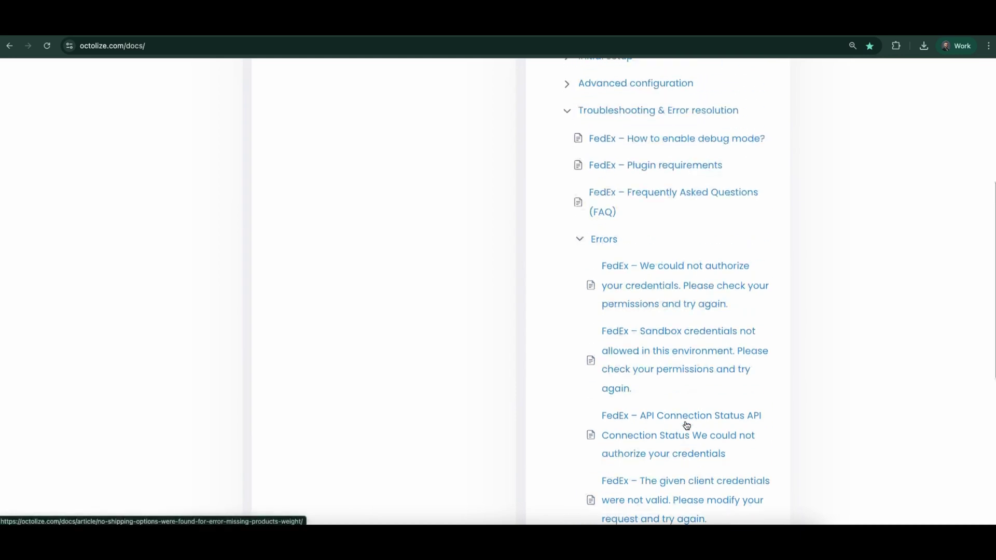
{"action": "left_click", "coordinate": [679, 223]}
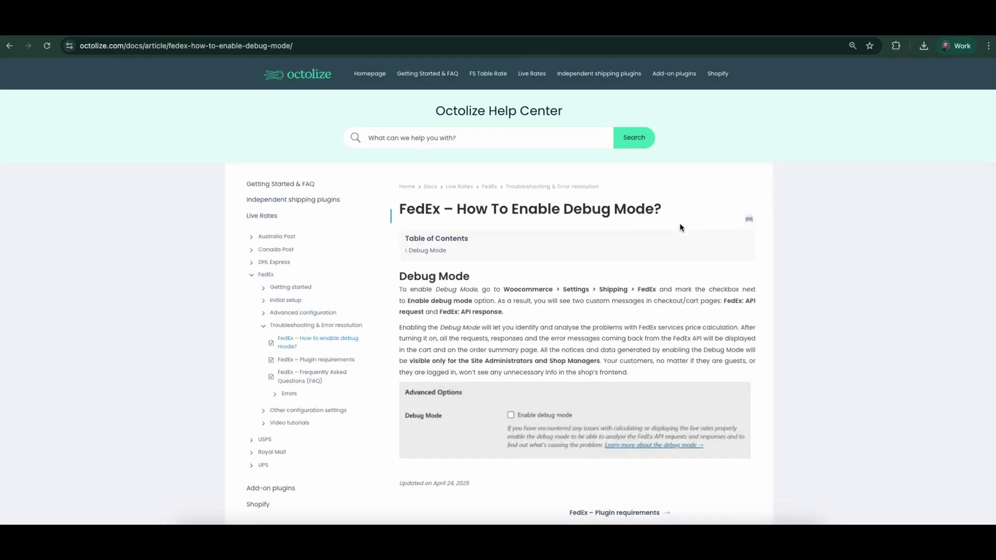
{"action": "scroll", "coordinate": [680, 225], "scroll_direction": "down", "scroll_amount": 1}
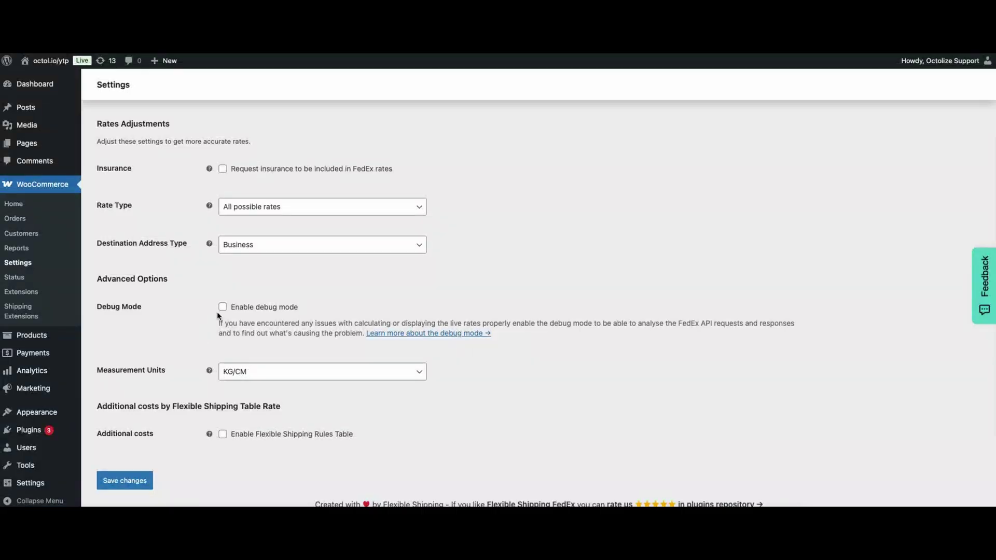
- Tick Enable debug mode under Advanced Options for FedEx Live Rates
{"action": "left_click", "coordinate": [225, 307]}
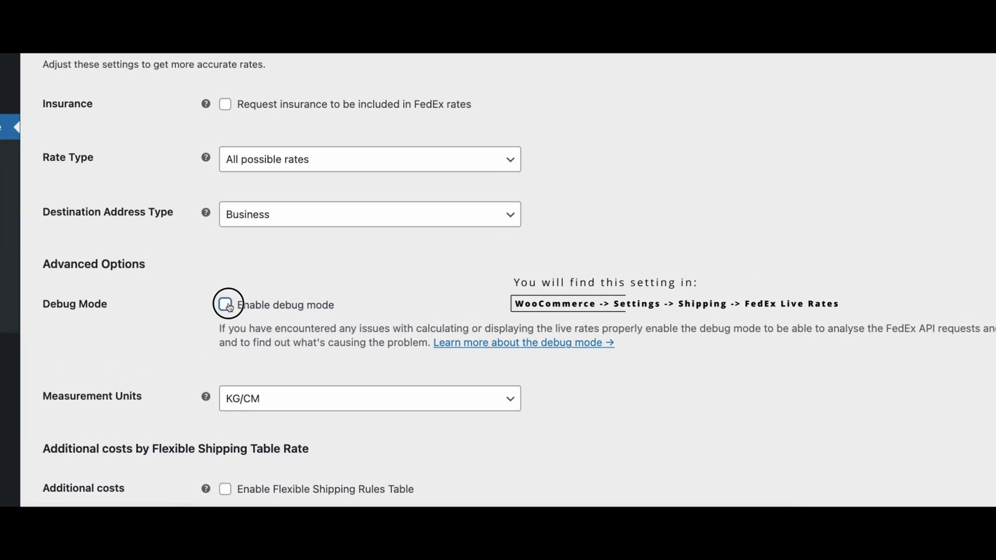
{"action": "scroll", "coordinate": [194, 325], "scroll_direction": "down", "scroll_amount": 3}
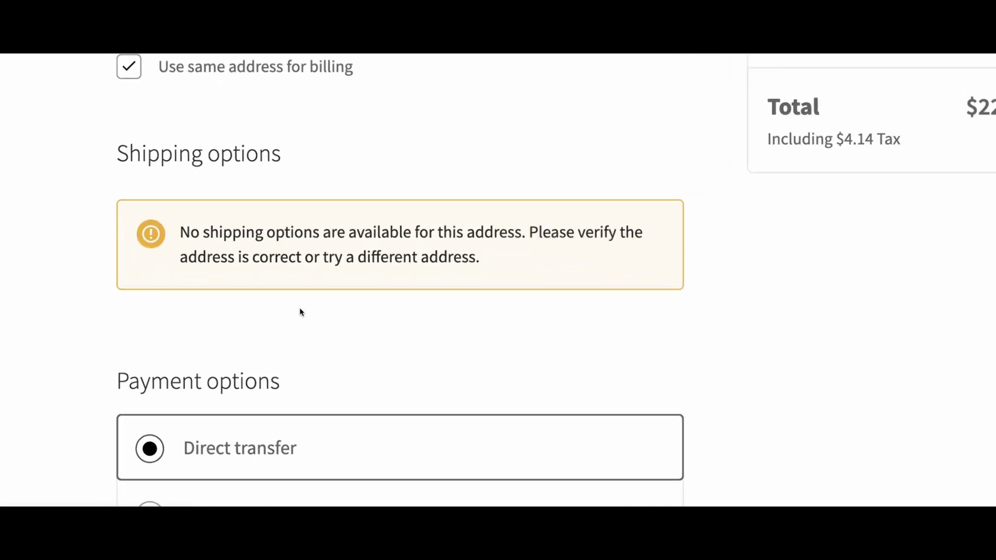
- Review the FedEx invalid credentials debug notice on the cart page
{"action": "scroll", "coordinate": [300, 311], "scroll_direction": "down", "scroll_amount": 3}
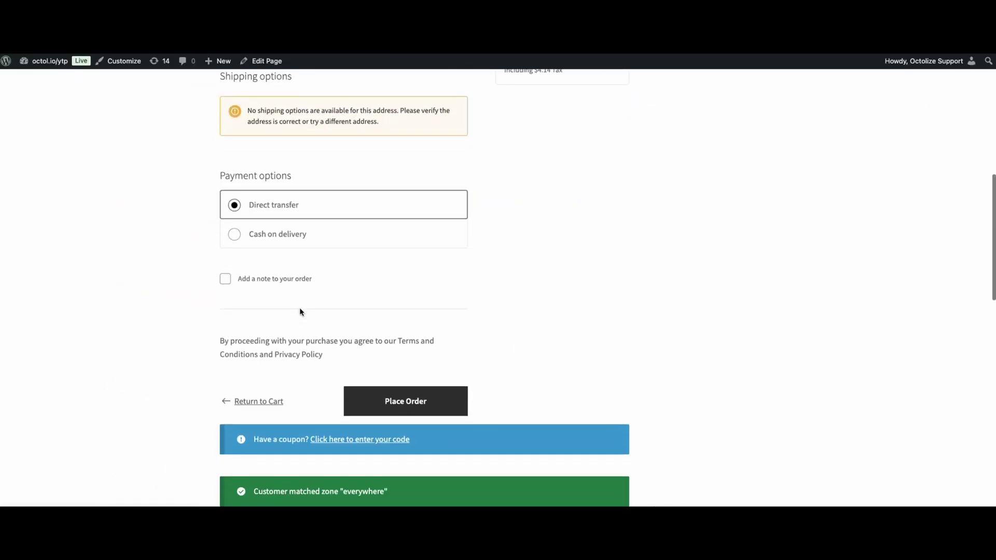
{"action": "scroll", "coordinate": [300, 311], "scroll_direction": "down", "scroll_amount": 8}
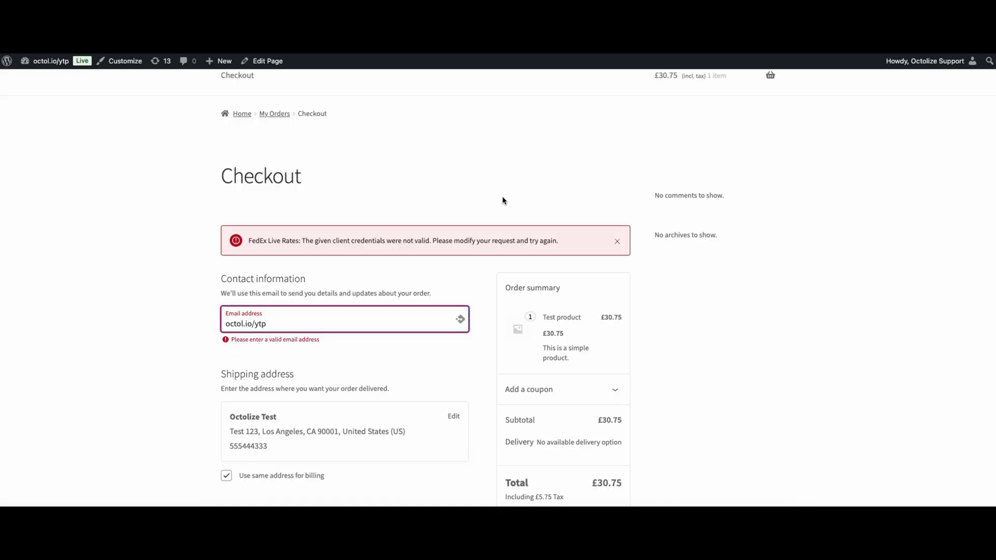
{"action": "scroll", "coordinate": [445, 242], "scroll_direction": "down", "scroll_amount": 2}
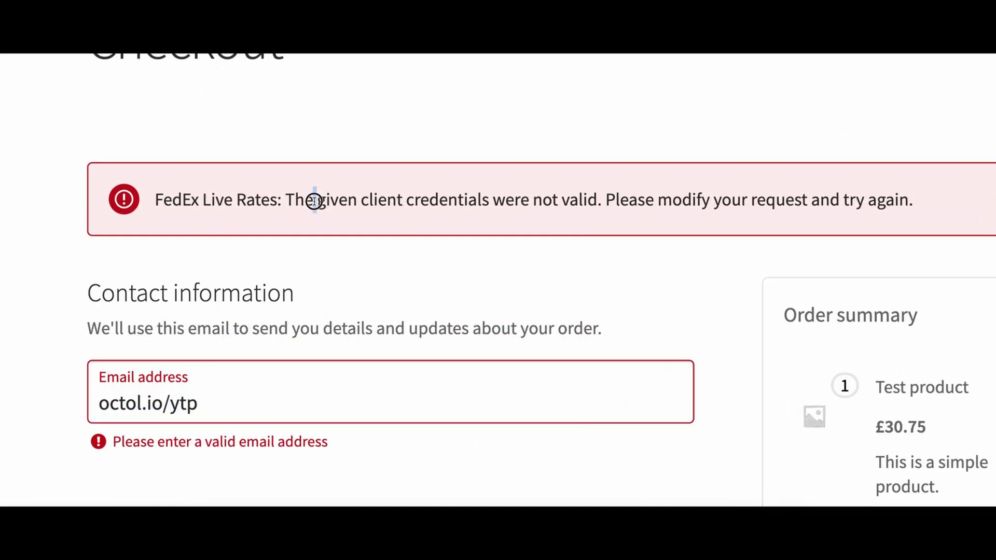
{"action": "triple_click", "coordinate": [314, 200]}
{"action": "left_click", "coordinate": [305, 267]}
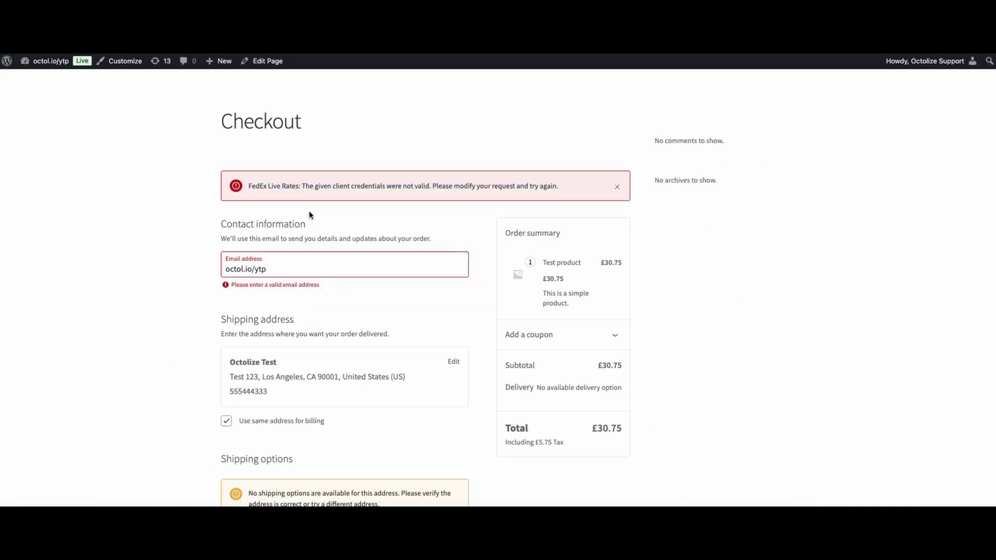
{"action": "scroll", "coordinate": [309, 215], "scroll_direction": "down", "scroll_amount": 3}
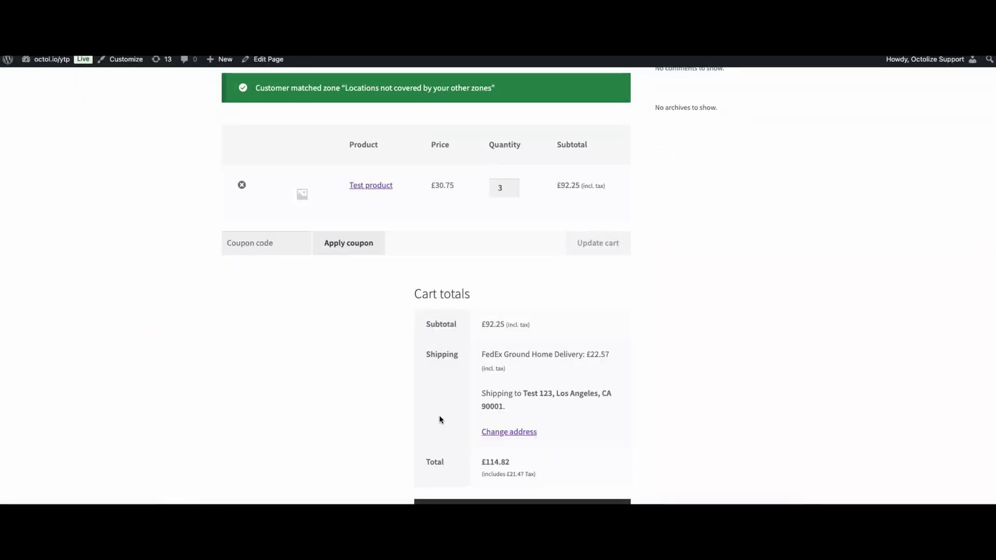
- Update the cart to 4 products and read the FedEx no-rates debug notice
{"action": "left_click", "coordinate": [501, 431]}
{"action": "scroll", "coordinate": [502, 431], "scroll_direction": "down", "scroll_amount": 3}
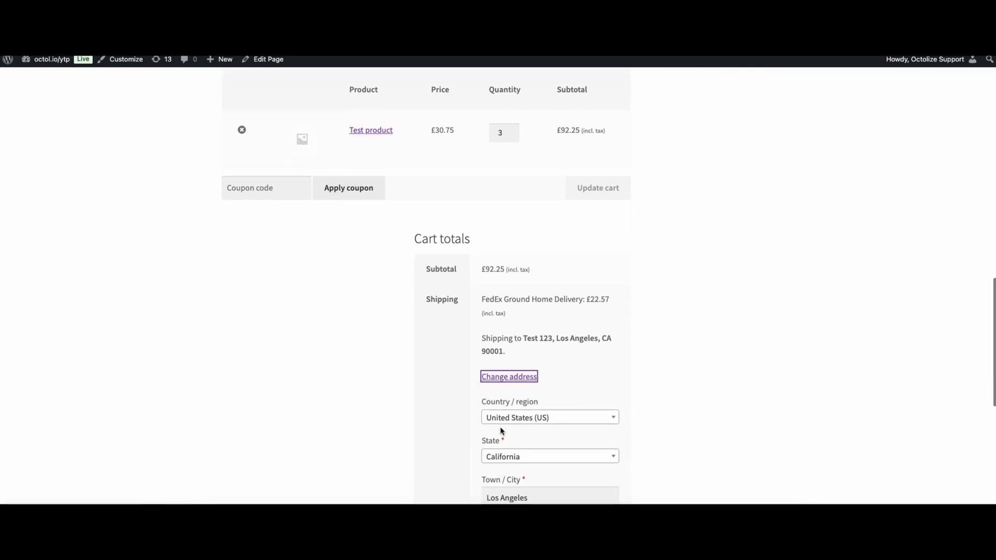
{"action": "scroll", "coordinate": [506, 437], "scroll_direction": "up", "scroll_amount": 3}
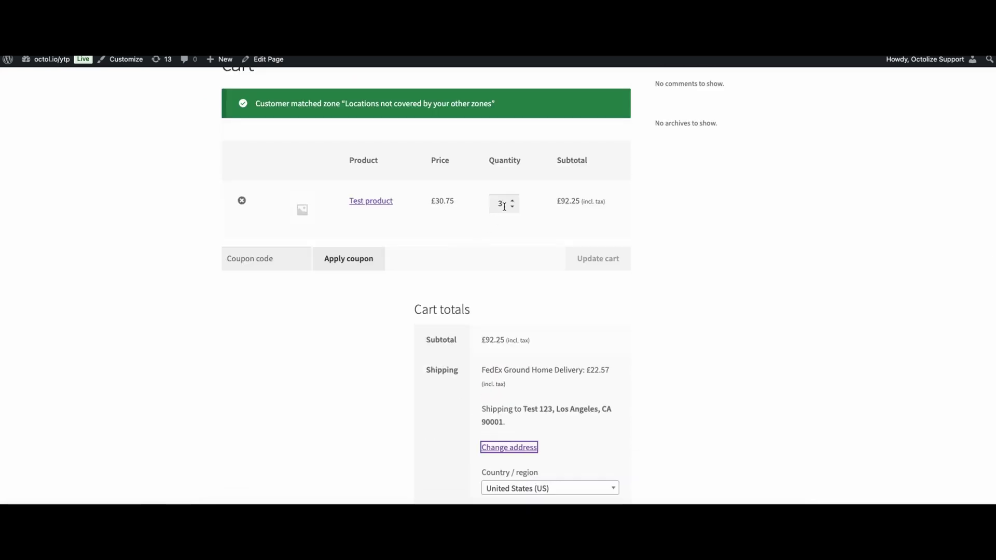
{"action": "left_click", "coordinate": [600, 261]}
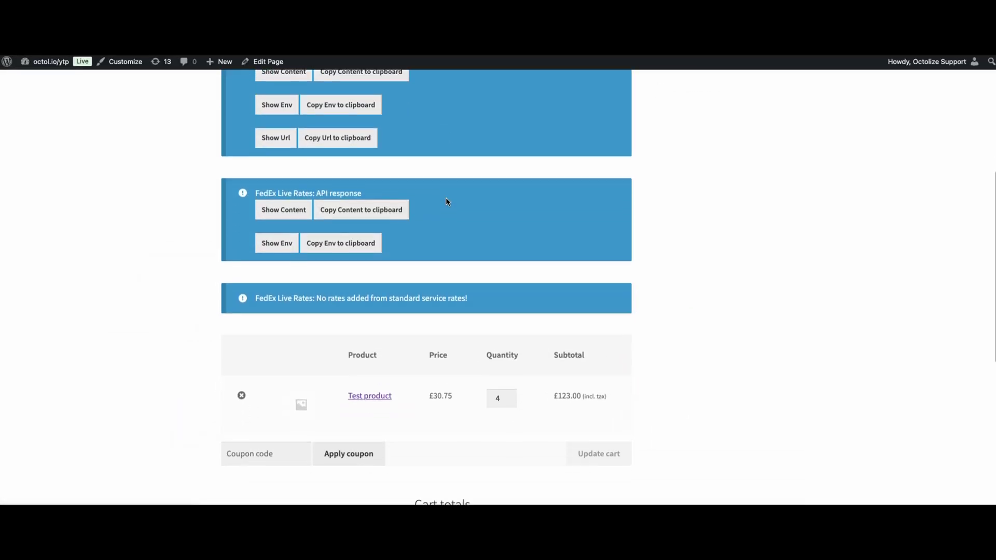
{"action": "scroll", "coordinate": [338, 295], "scroll_direction": "down", "scroll_amount": 1}
{"action": "triple_click", "coordinate": [291, 274]}
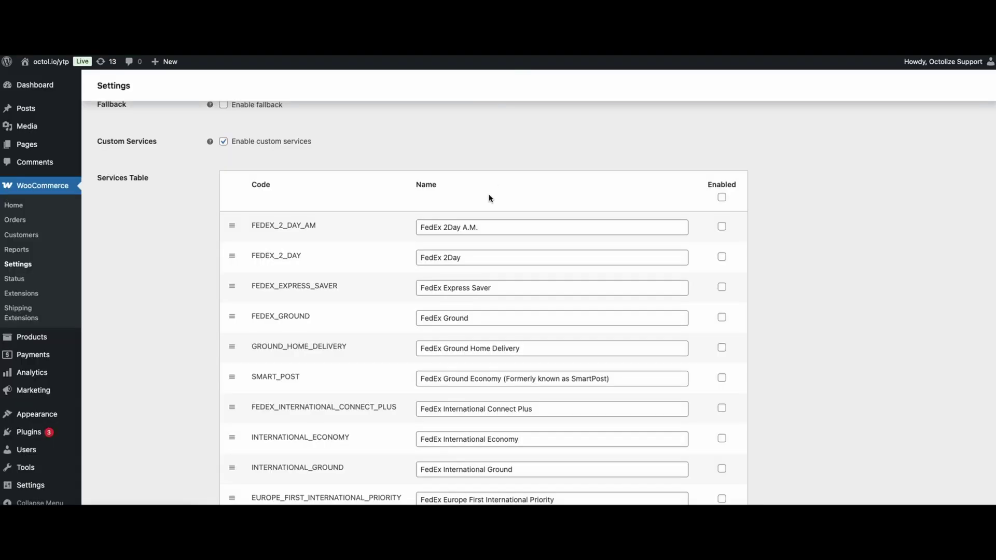
{"action": "scroll", "coordinate": [597, 182], "scroll_direction": "down", "scroll_amount": 1}
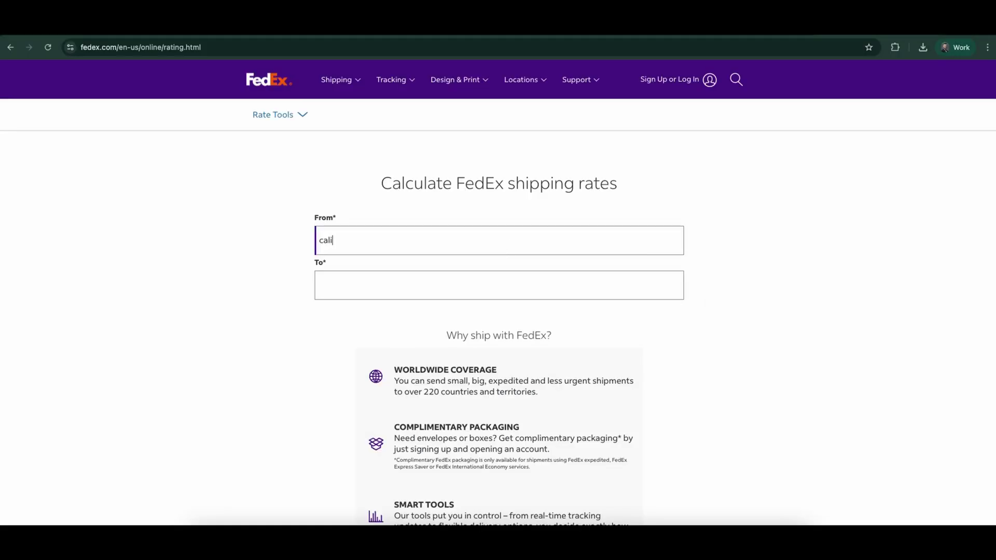
- Enter a California origin, New York destination and the 10 lb, 5×5×5 in package
{"action": "left_click", "coordinate": [457, 275]}
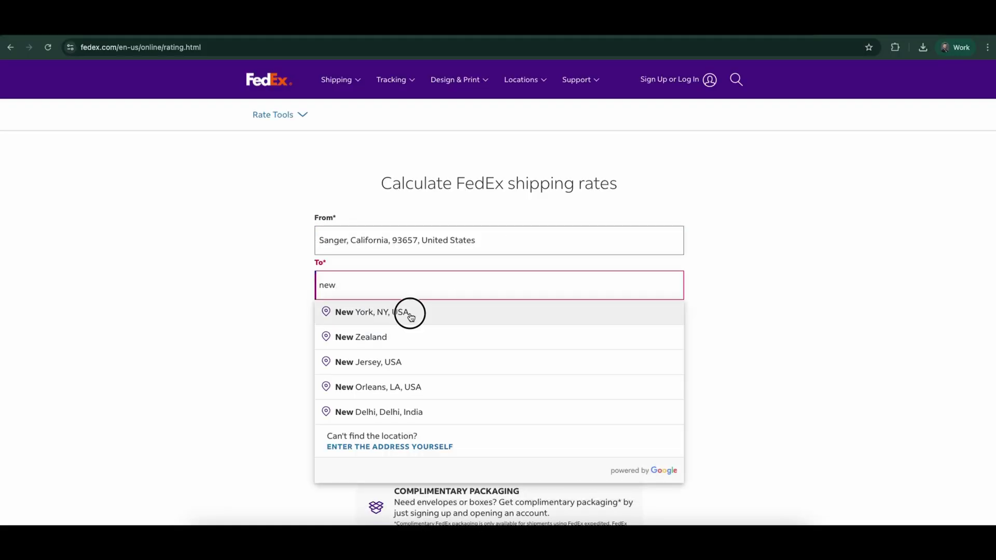
{"action": "left_click", "coordinate": [407, 314]}
{"action": "scroll", "coordinate": [410, 337], "scroll_direction": "down", "scroll_amount": 5}
{"action": "left_click", "coordinate": [410, 358]}
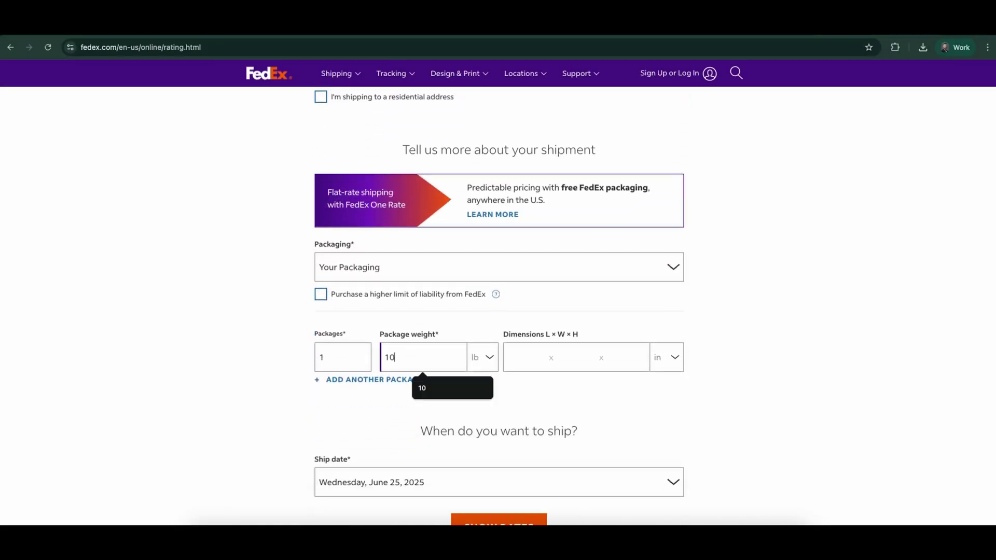
{"action": "left_click", "coordinate": [511, 358]}
{"action": "type", "text": "5"}
{"action": "left_click", "coordinate": [578, 358]}
{"action": "type", "text": "301, United States"}
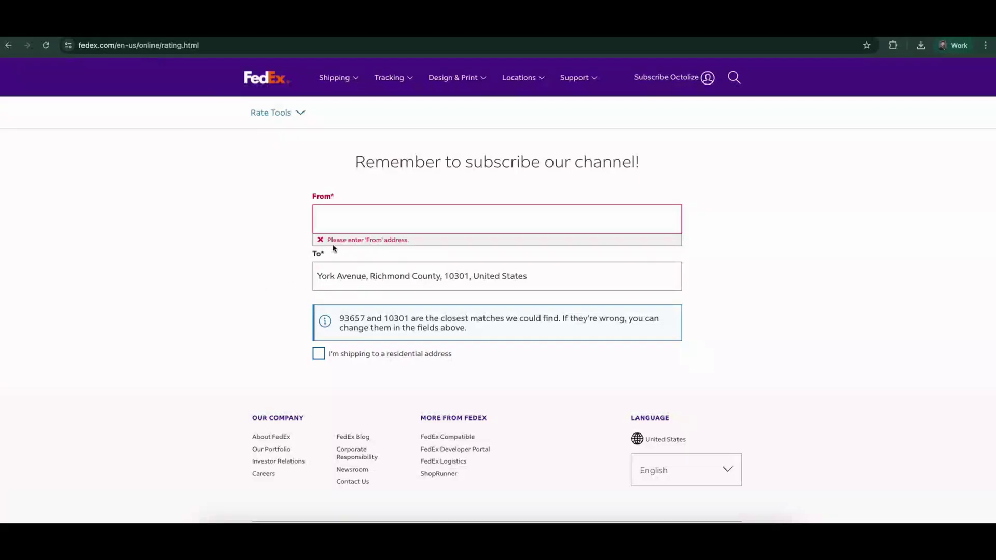
{"action": "left_click", "coordinate": [348, 231]}
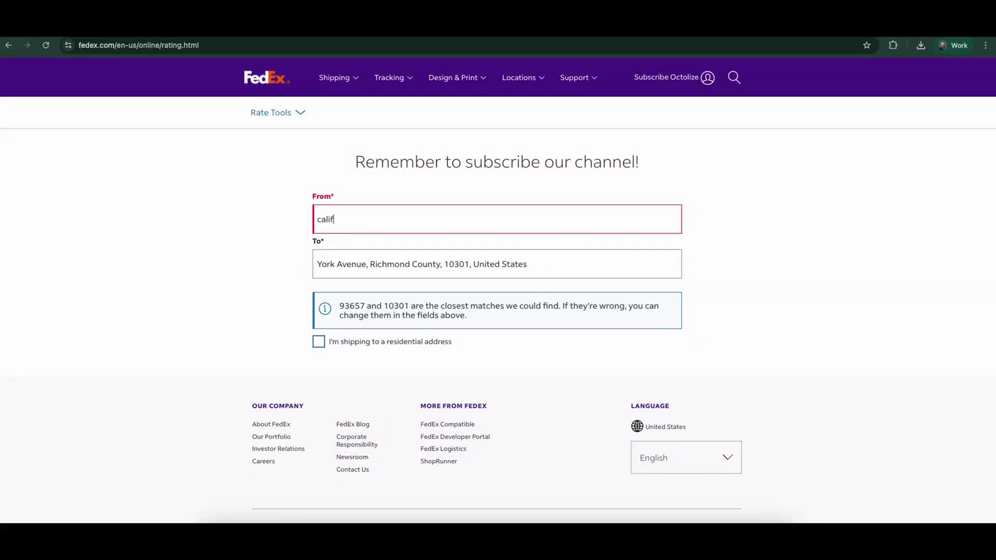
{"action": "left_click", "coordinate": [344, 242]}
{"action": "scroll", "coordinate": [351, 262], "scroll_direction": "down", "scroll_amount": 6}
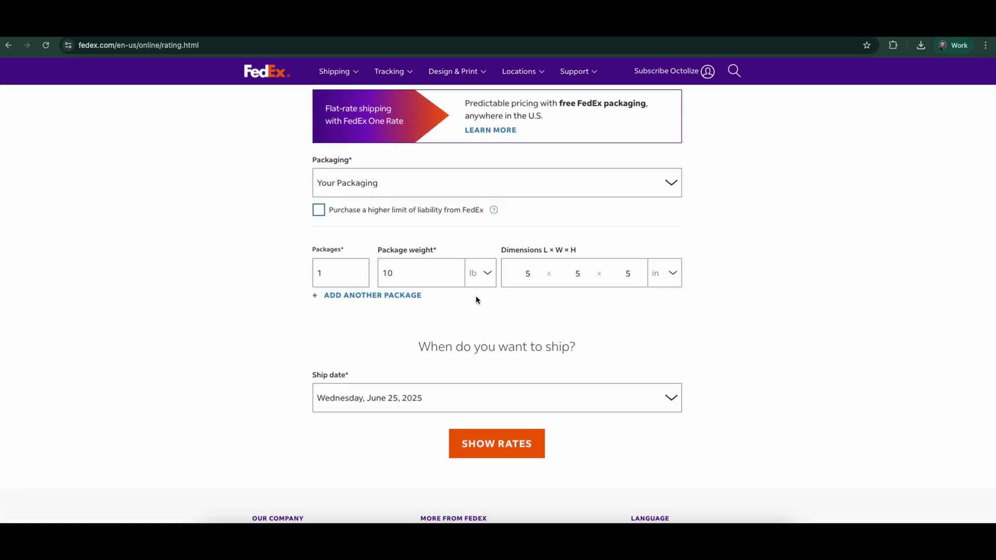
- Get the FedEx rate quotes and expand the details on why rates may differ
{"action": "left_click", "coordinate": [465, 443]}
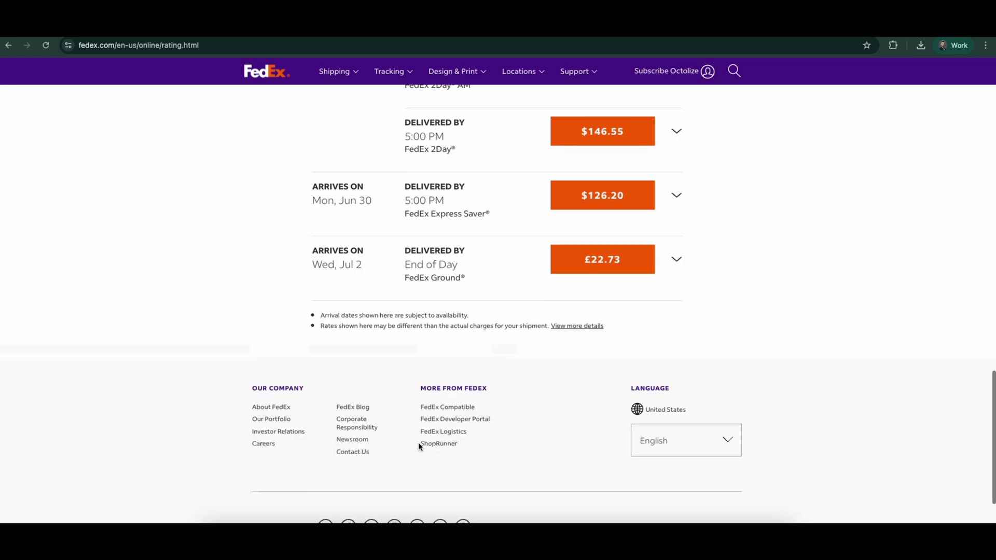
{"action": "scroll", "coordinate": [419, 445], "scroll_direction": "down", "scroll_amount": 6}
{"action": "scroll", "coordinate": [418, 442], "scroll_direction": "down", "scroll_amount": 1}
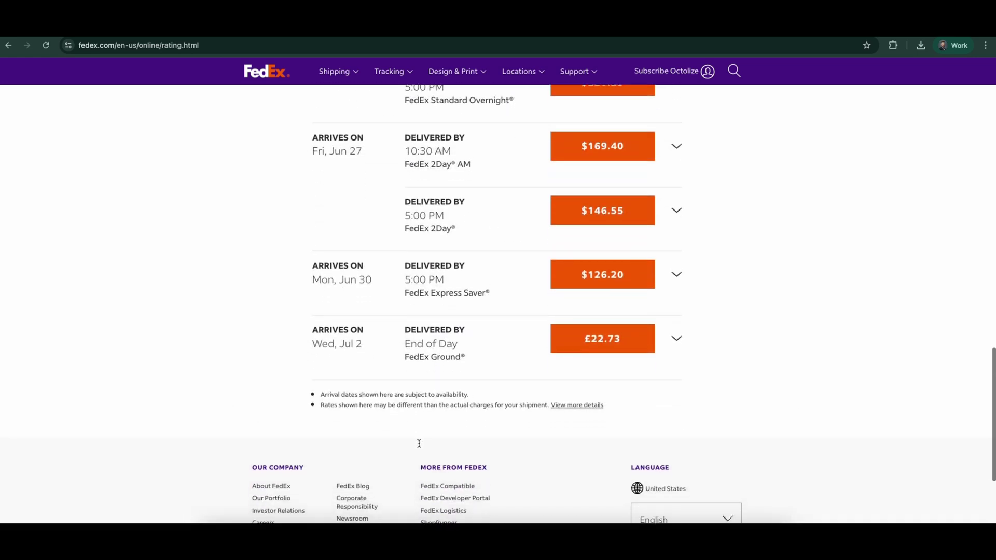
{"action": "scroll", "coordinate": [394, 429], "scroll_direction": "up", "scroll_amount": 5}
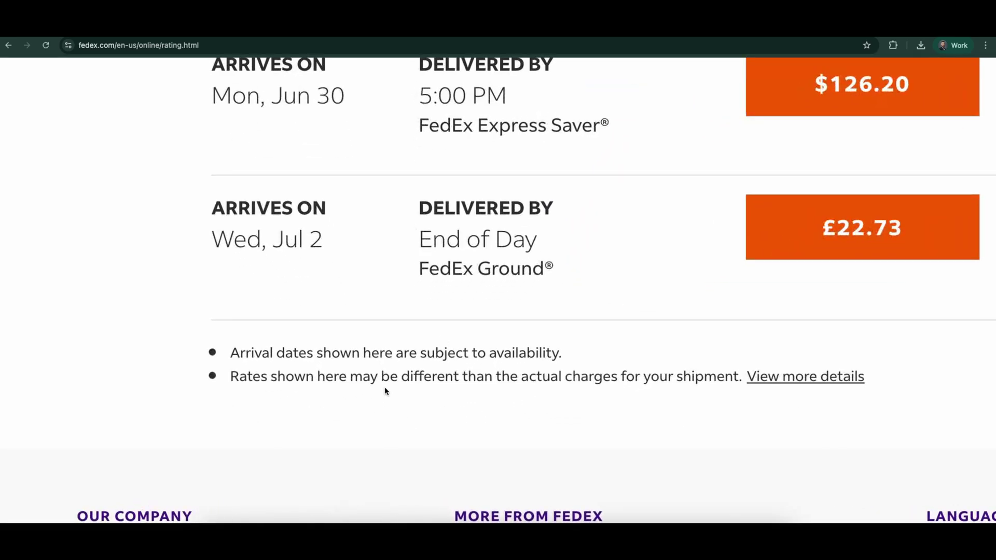
{"action": "left_click", "coordinate": [827, 376]}
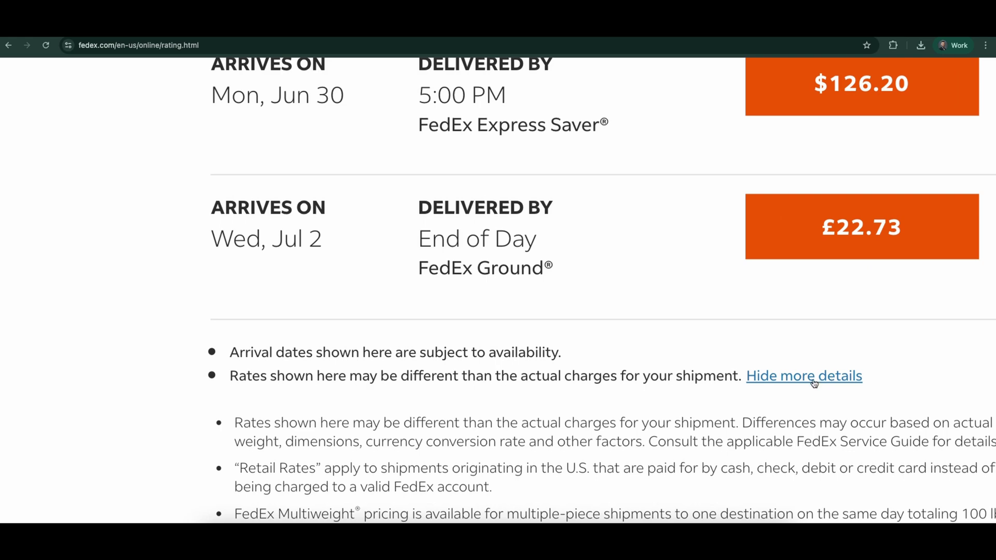
{"action": "scroll", "coordinate": [815, 383], "scroll_direction": "down", "scroll_amount": 2}
{"action": "scroll", "coordinate": [814, 383], "scroll_direction": "down", "scroll_amount": 5}
{"action": "scroll", "coordinate": [812, 380], "scroll_direction": "down", "scroll_amount": 3}
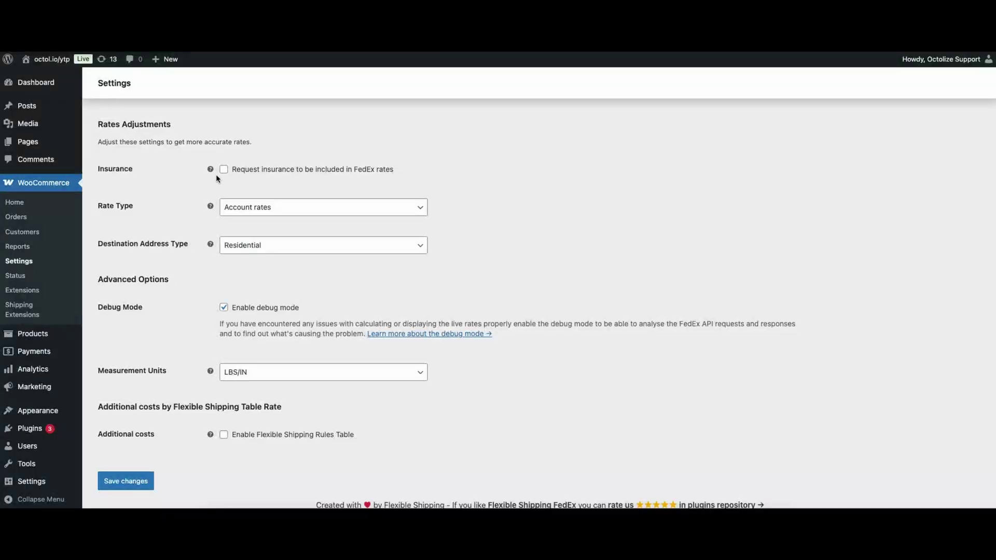
- Check the rate type options and keep Residential as the destination address type
{"action": "left_click", "coordinate": [248, 207]}
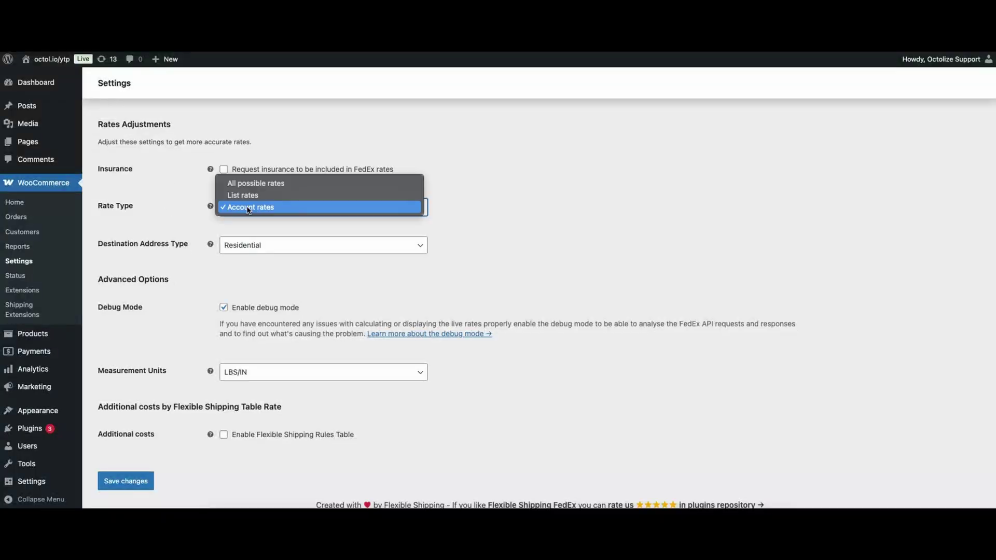
{"action": "left_click", "coordinate": [237, 244]}
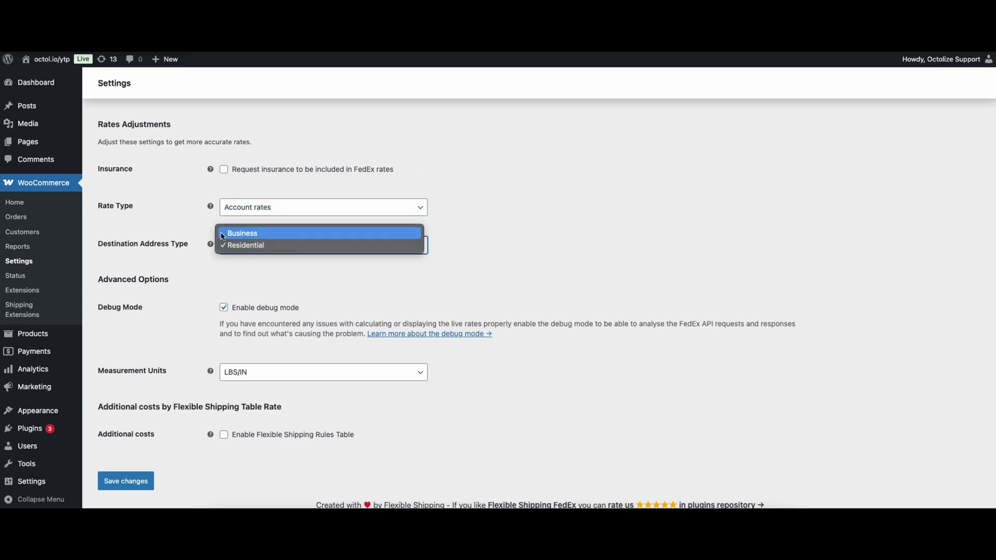
{"action": "left_click", "coordinate": [172, 201]}
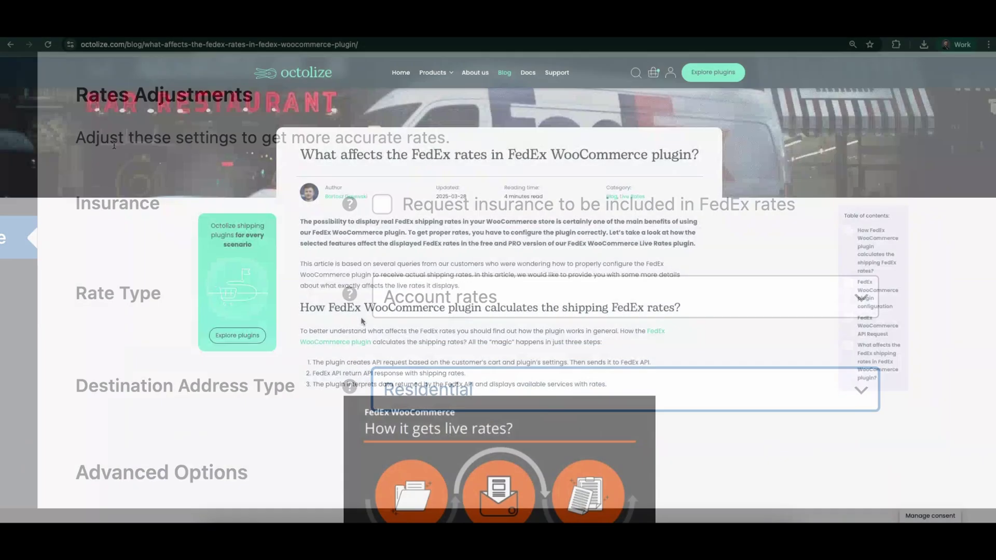
- Expand Troubleshooting & Error resolution > Errors and open the sandbox credentials error article
{"action": "scroll", "coordinate": [362, 321], "scroll_direction": "down", "scroll_amount": 8}
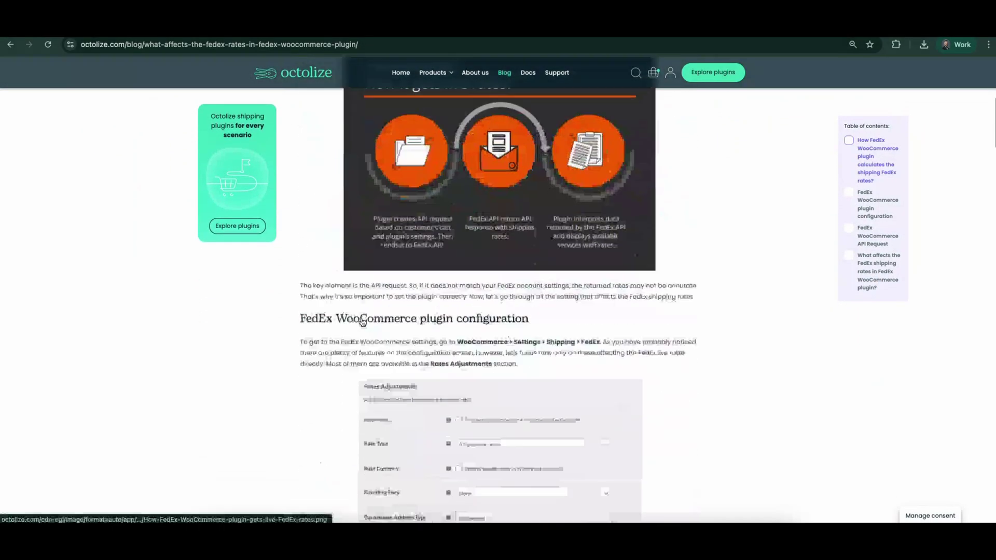
{"action": "scroll", "coordinate": [363, 322], "scroll_direction": "down", "scroll_amount": 10}
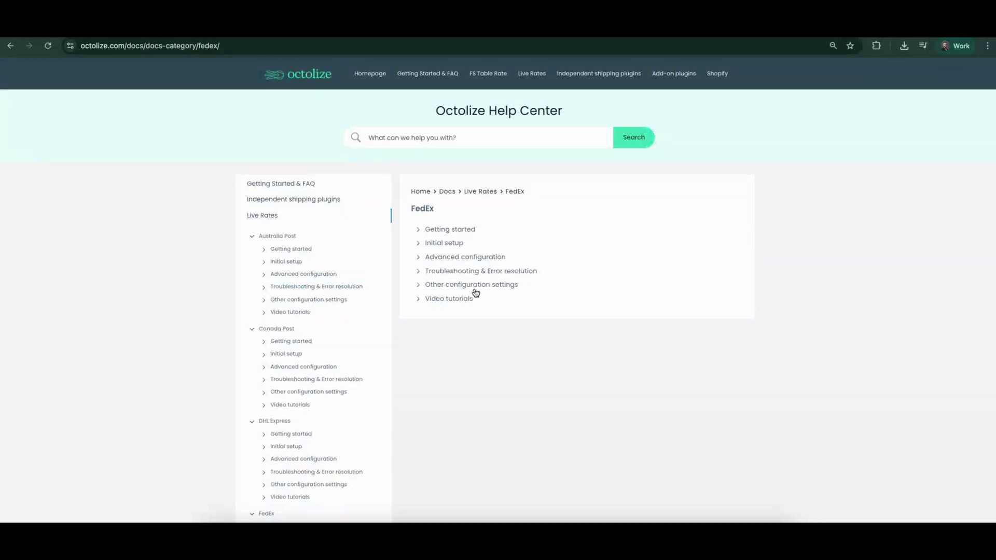
{"action": "left_click", "coordinate": [486, 273]}
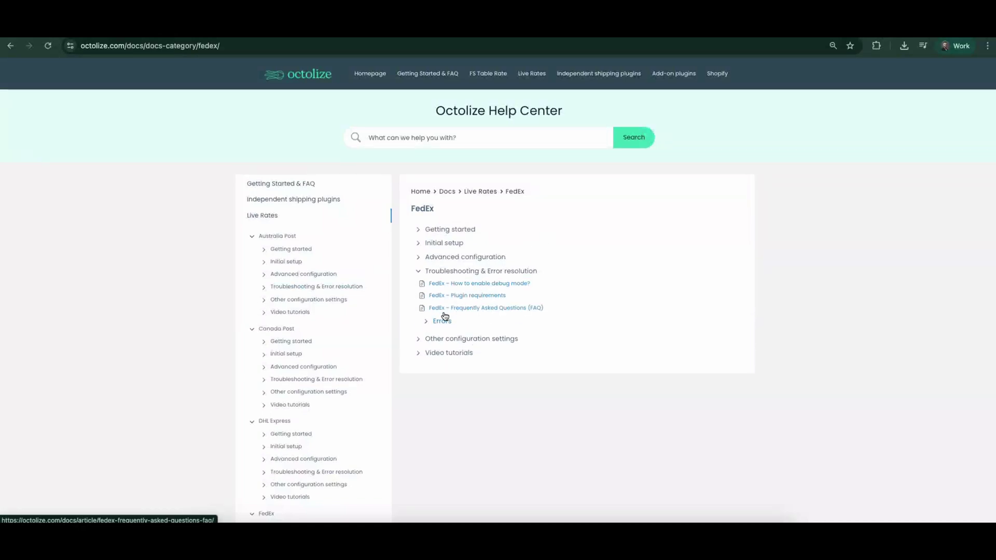
{"action": "left_click", "coordinate": [441, 321]}
{"action": "scroll", "coordinate": [473, 326], "scroll_direction": "down", "scroll_amount": 1}
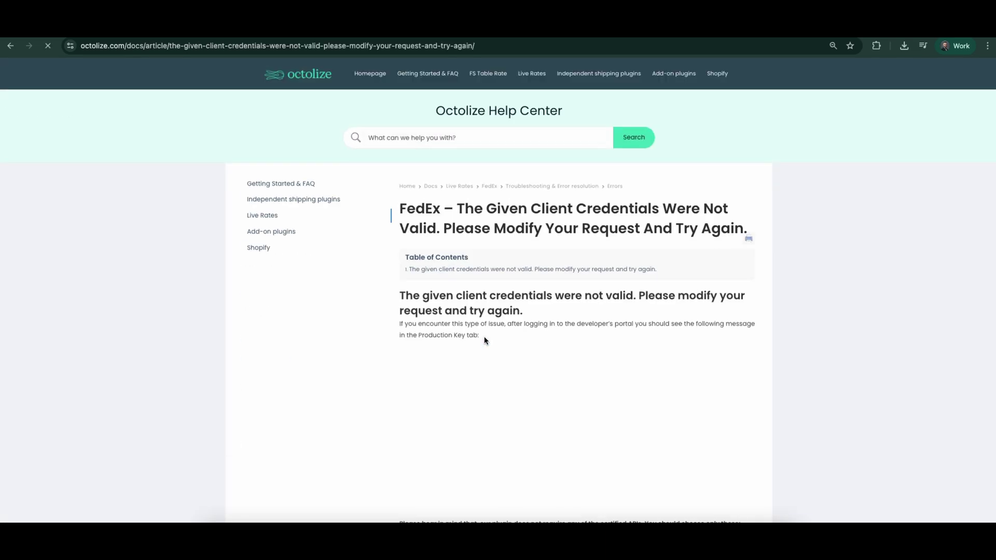
{"action": "scroll", "coordinate": [483, 340], "scroll_direction": "down", "scroll_amount": 5}
{"action": "scroll", "coordinate": [484, 339], "scroll_direction": "down", "scroll_amount": 4}
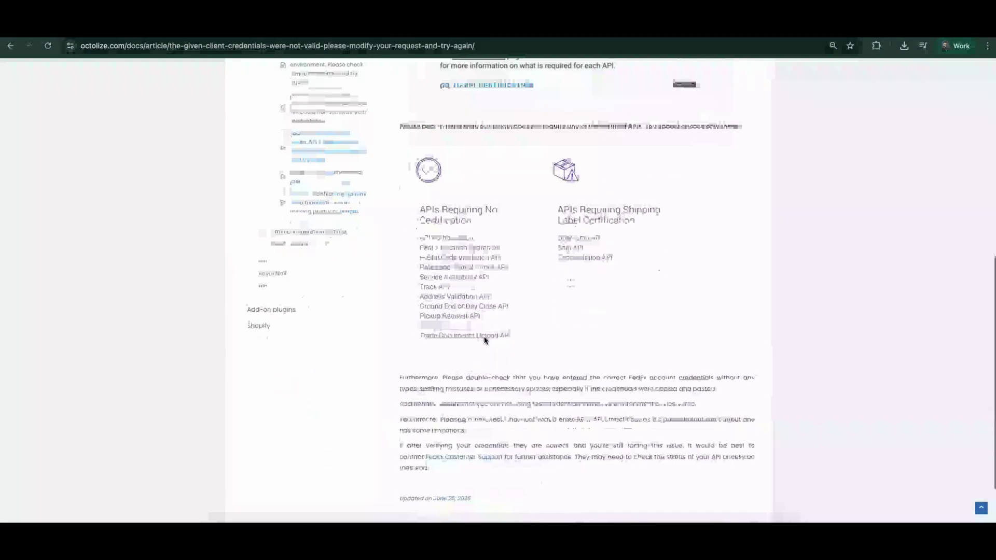
{"action": "scroll", "coordinate": [415, 349], "scroll_direction": "up", "scroll_amount": 7}
{"action": "left_click", "coordinate": [332, 377]}
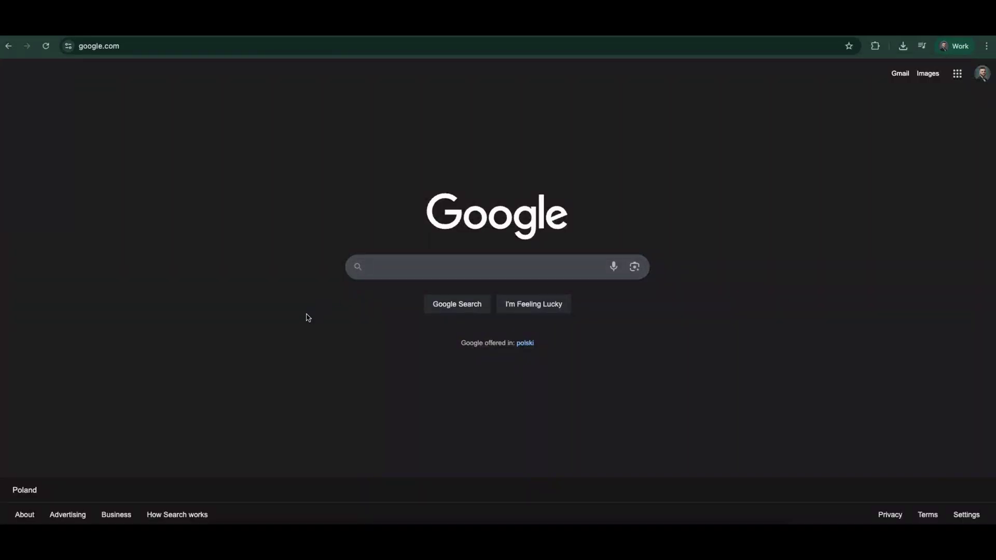
- Search Google for 'FedEx pro plugin by octolize' and open the Octolize Live Rates PRO page
{"action": "type", "text": "F"}
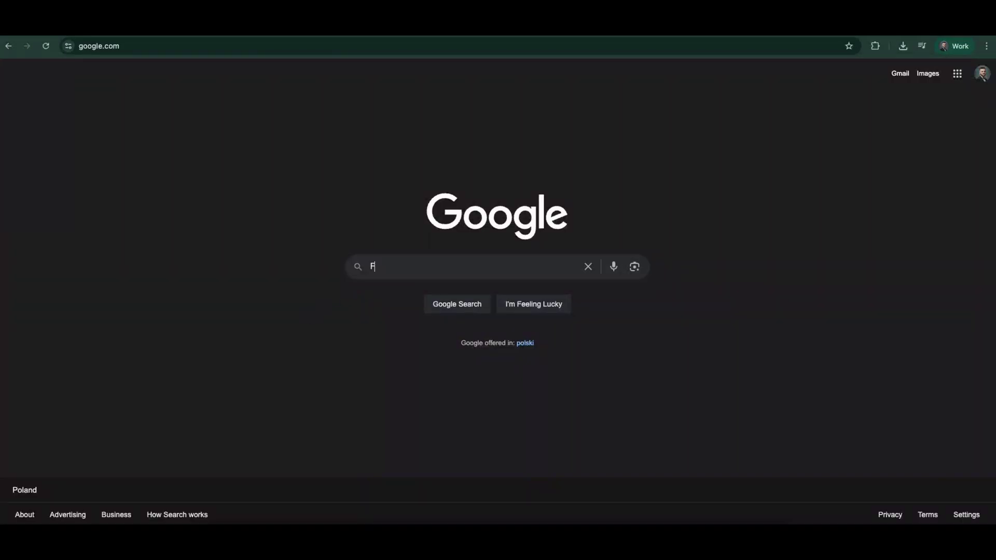
{"action": "type", "text": "edEx pro plugin by octolize"}
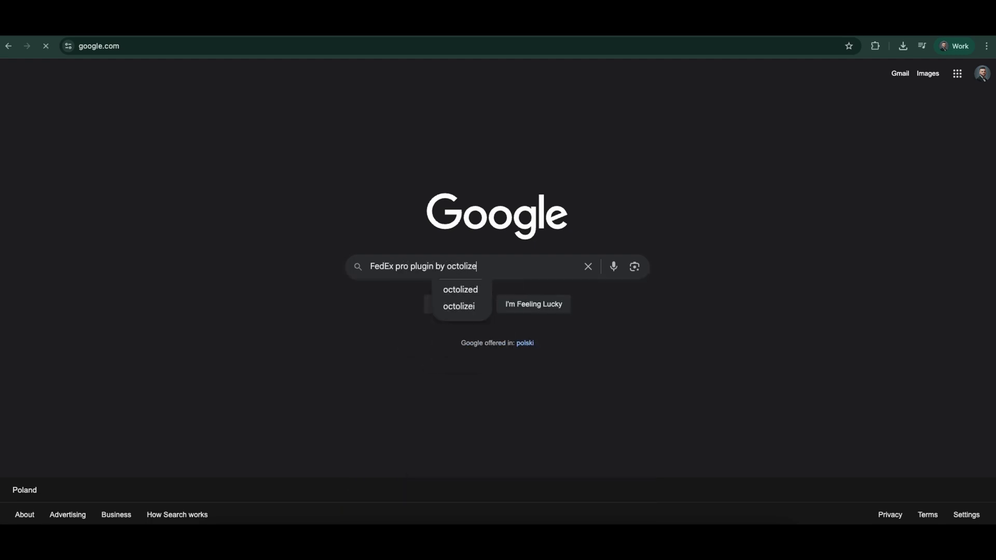
{"action": "key", "text": "Return"}
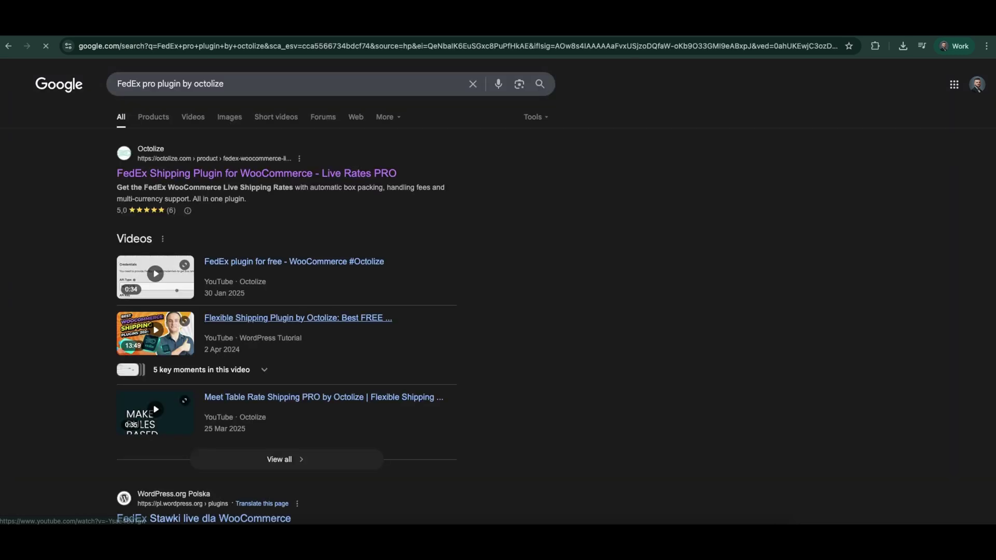
{"action": "left_click", "coordinate": [241, 176]}
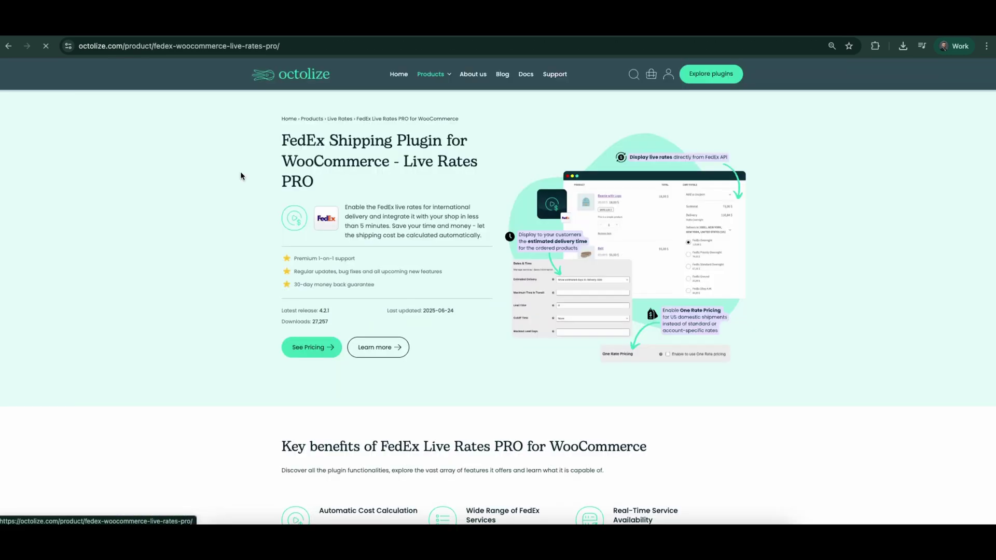
{"action": "scroll", "coordinate": [241, 197], "scroll_direction": "down", "scroll_amount": 4}
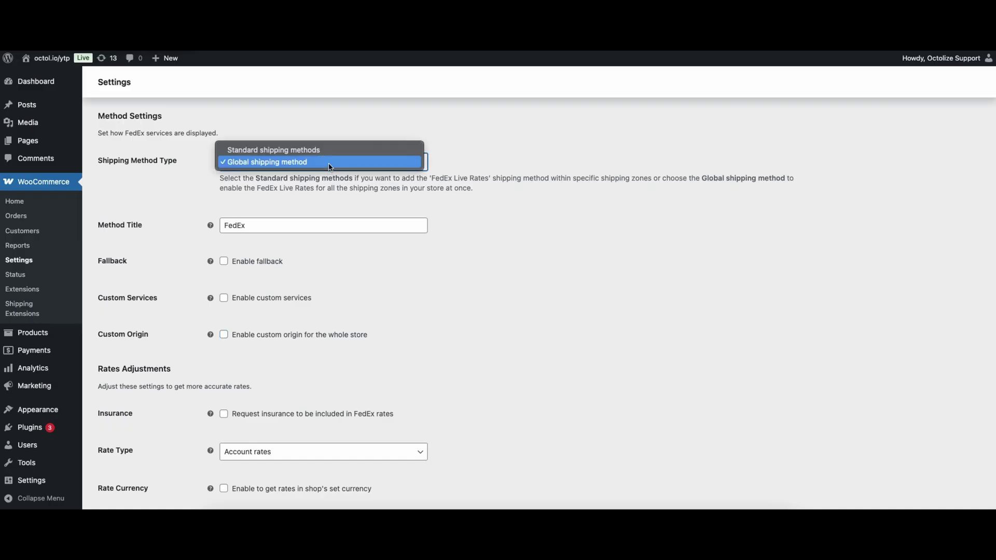
{"action": "left_click", "coordinate": [329, 163]}
{"action": "scroll", "coordinate": [318, 242], "scroll_direction": "down", "scroll_amount": 2}
{"action": "left_click", "coordinate": [318, 237]}
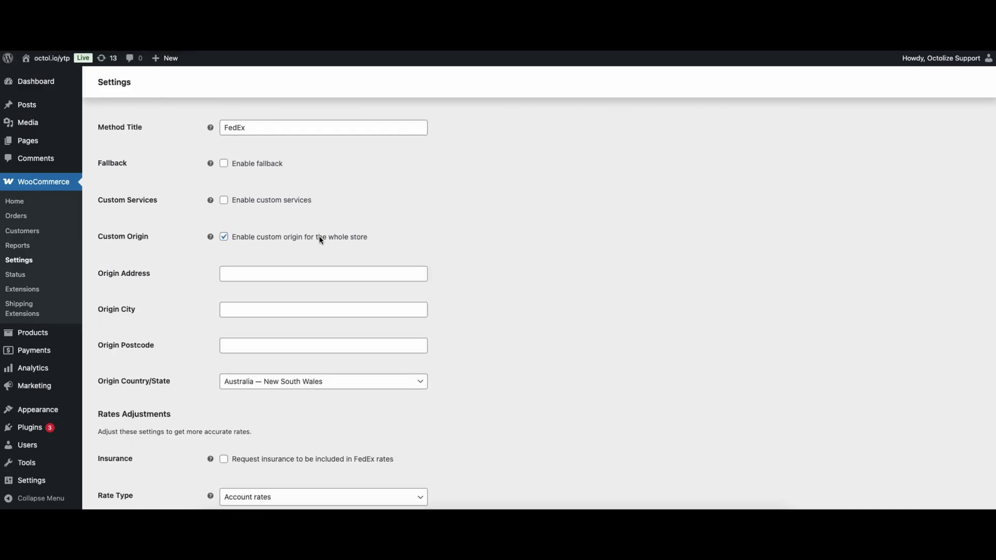
{"action": "left_click", "coordinate": [318, 237]}
{"action": "scroll", "coordinate": [319, 315], "scroll_direction": "down", "scroll_amount": 3}
{"action": "scroll", "coordinate": [318, 313], "scroll_direction": "down", "scroll_amount": 3}
{"action": "left_click", "coordinate": [319, 311]}
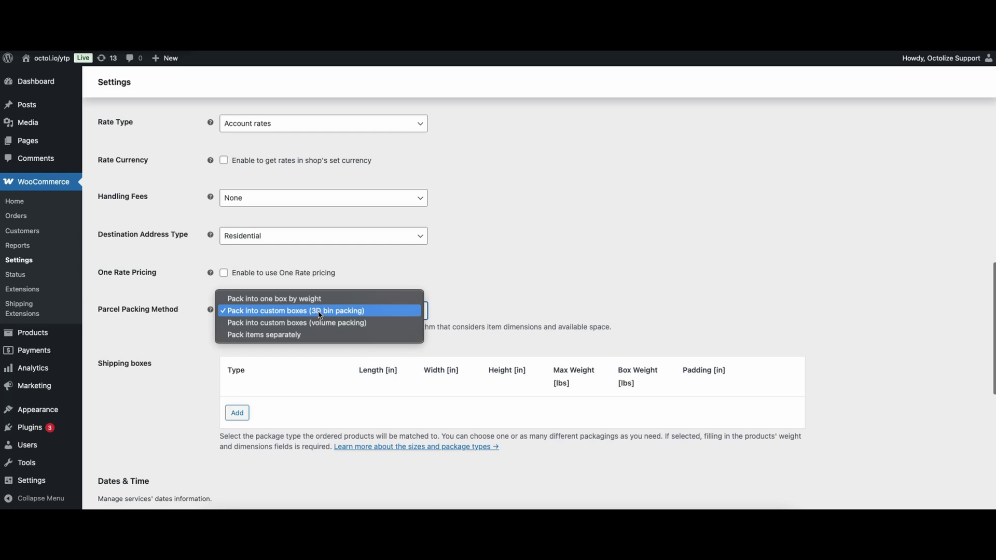
{"action": "key", "text": "Escape"}
{"action": "scroll", "coordinate": [305, 331], "scroll_direction": "down", "scroll_amount": 5}
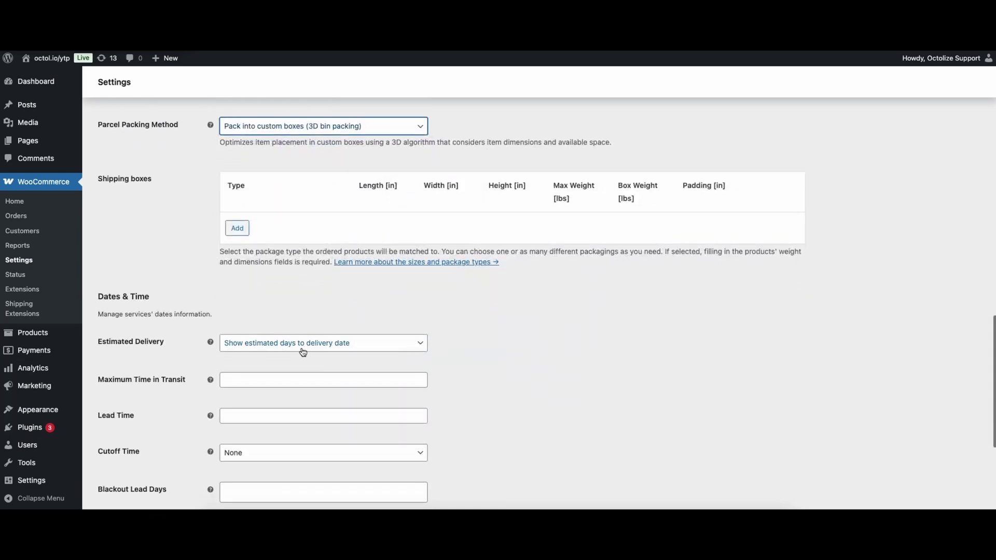